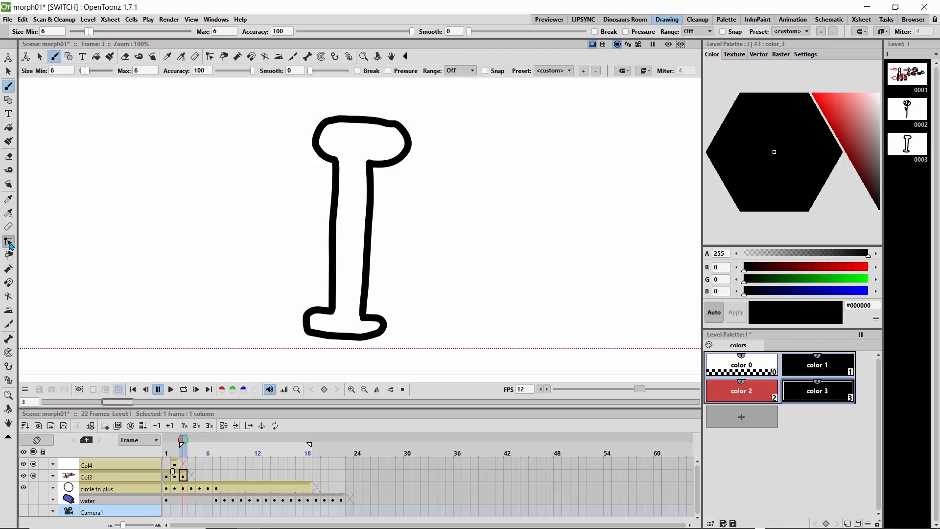
Step: Reshape the rounded left end of the dumbbell's top on frame 3 into a squarer, wider form with the Control Point Editor
{"action": "left_click", "coordinate": [9, 242]}
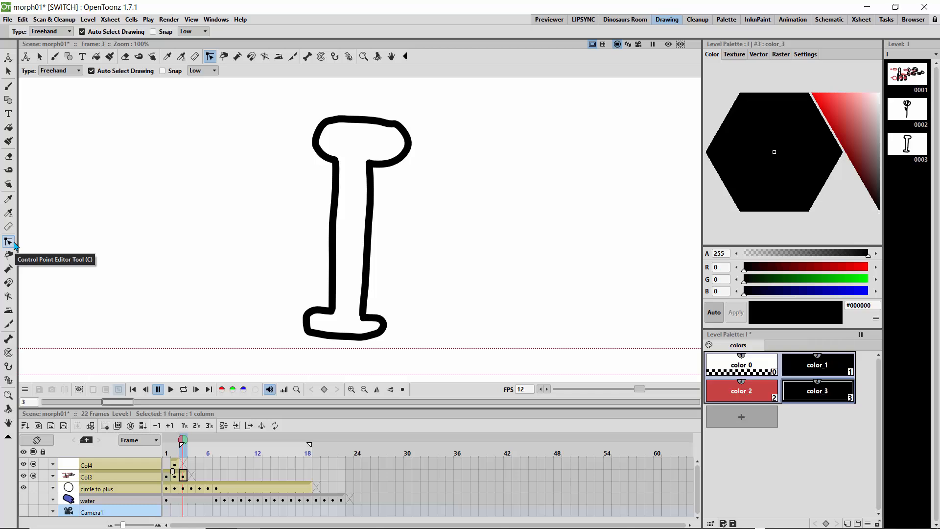
{"action": "left_click", "coordinate": [318, 141]}
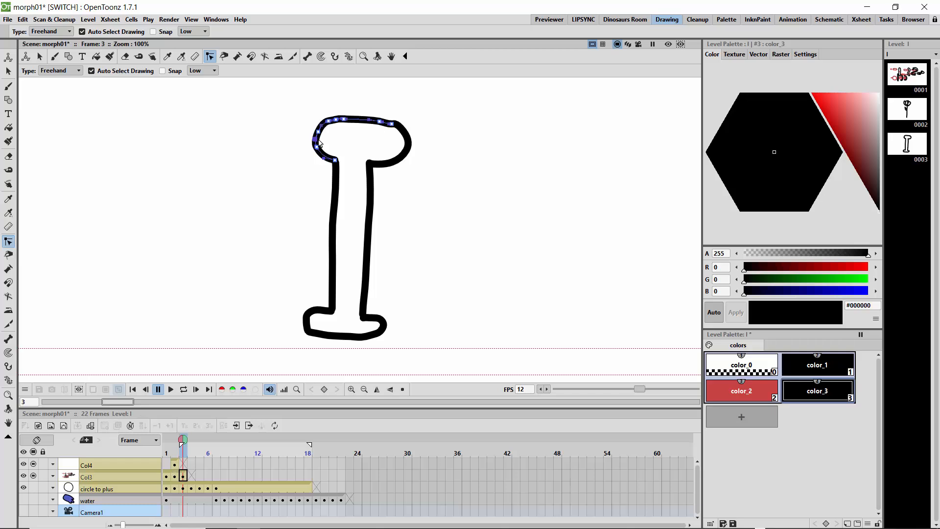
{"action": "left_click", "coordinate": [351, 389]}
{"action": "left_click", "coordinate": [352, 389]}
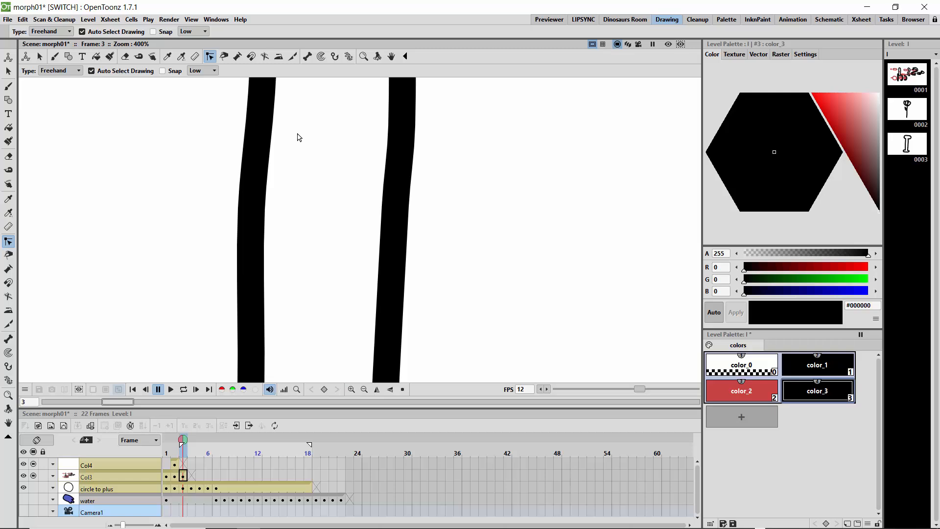
{"action": "left_click_drag", "start_coordinate": [297, 126], "coordinate": [337, 213]}
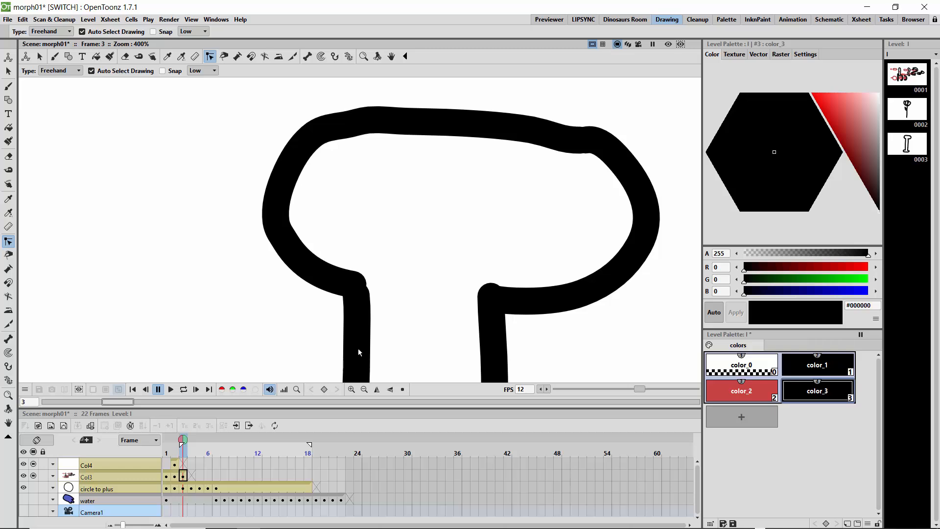
{"action": "left_click", "coordinate": [364, 390]}
{"action": "left_click", "coordinate": [364, 389]}
{"action": "left_click", "coordinate": [342, 211]}
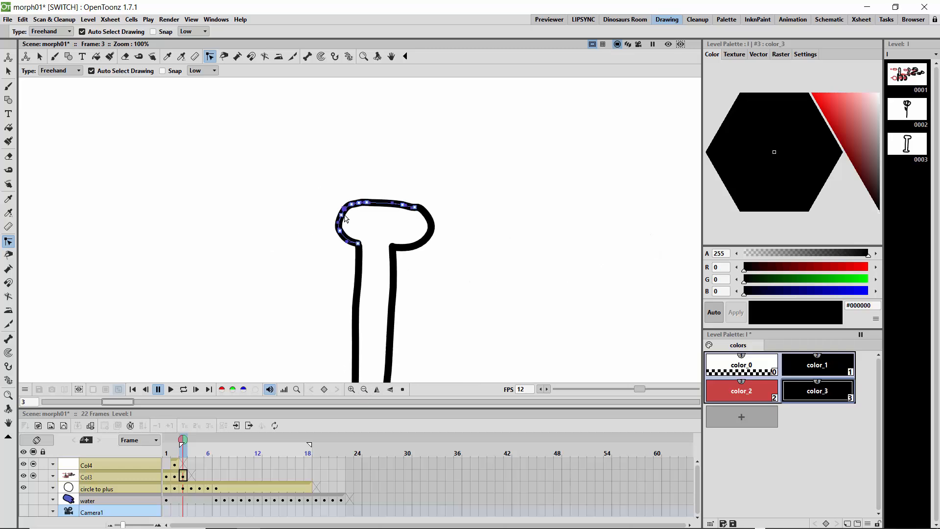
{"action": "mouse_move", "coordinate": [341, 214]}
{"action": "left_mouse_down"}
{"action": "mouse_move", "coordinate": [331, 241]}
{"action": "mouse_move", "coordinate": [331, 213]}
{"action": "mouse_move", "coordinate": [330, 238]}
{"action": "mouse_move", "coordinate": [344, 246]}
{"action": "mouse_move", "coordinate": [329, 240]}
{"action": "mouse_move", "coordinate": [327, 211]}
{"action": "left_mouse_up"}
{"action": "left_click", "coordinate": [305, 237]}
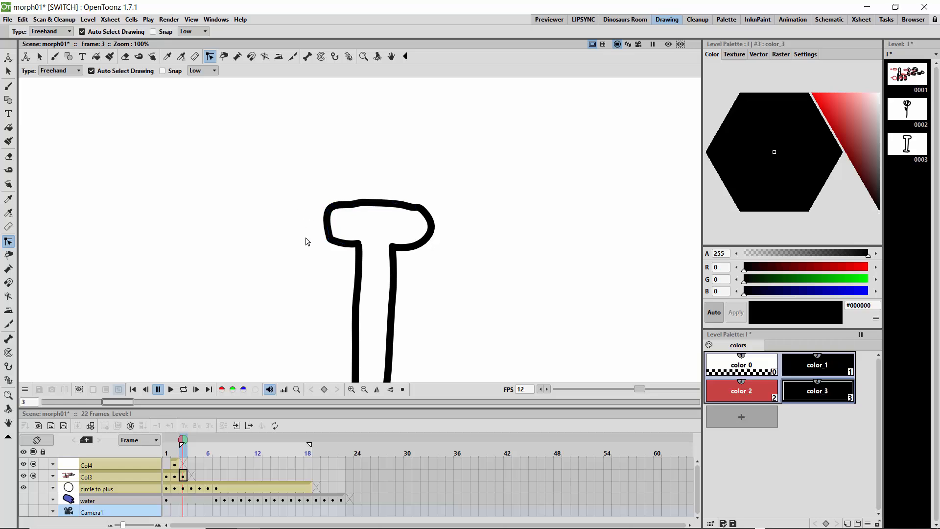
Step: Rename the Col3 column containing the rose and dumbbell drawings as "rose dumbell"
{"action": "left_click", "coordinate": [365, 389]}
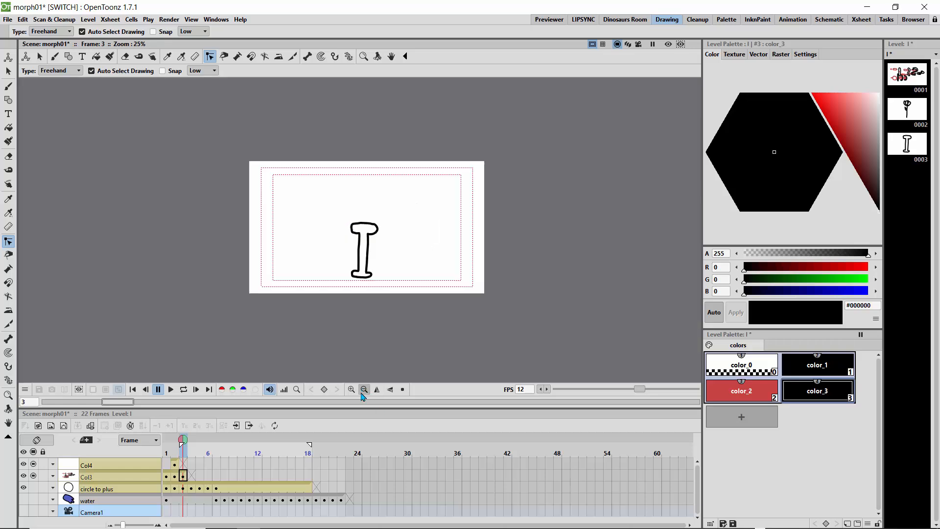
{"action": "left_click", "coordinate": [364, 390]}
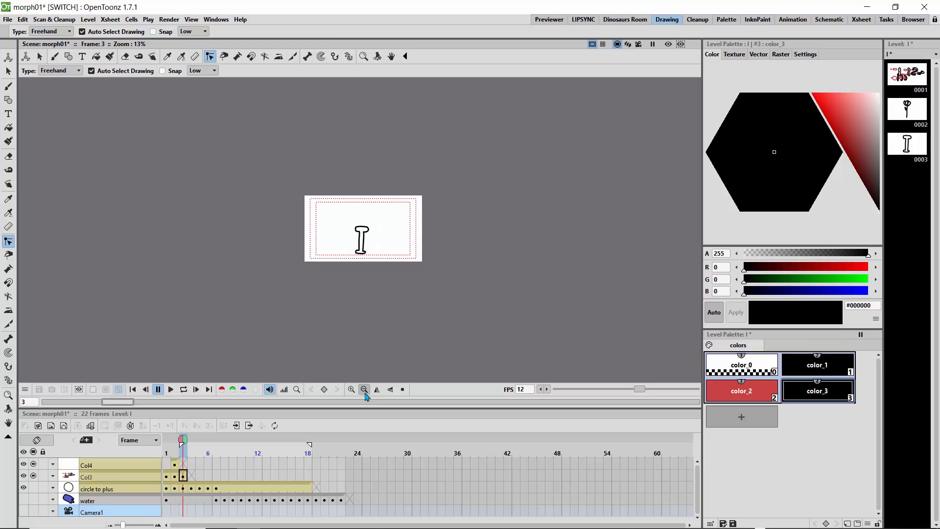
{"action": "left_click", "coordinate": [352, 390]}
{"action": "left_click", "coordinate": [352, 390]}
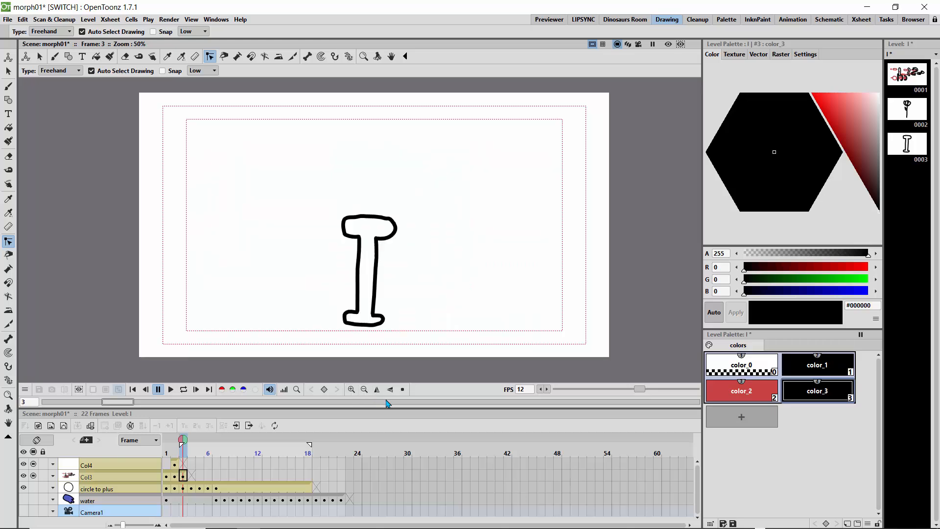
{"action": "mouse_move", "coordinate": [181, 446]}
{"action": "left_mouse_down"}
{"action": "mouse_move", "coordinate": [158, 446]}
{"action": "mouse_move", "coordinate": [177, 445]}
{"action": "left_mouse_up"}
{"action": "left_click", "coordinate": [175, 465]}
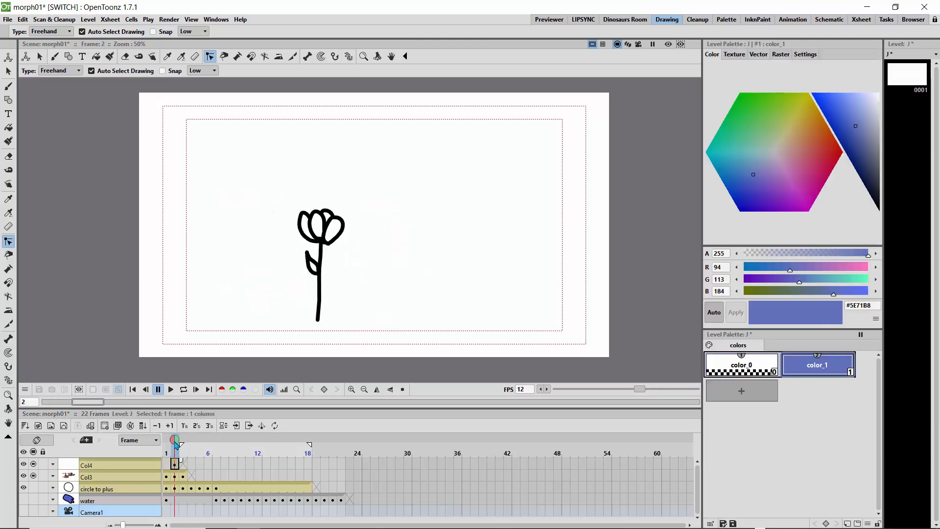
{"action": "left_click", "coordinate": [175, 477]}
{"action": "double_click", "coordinate": [104, 479]}
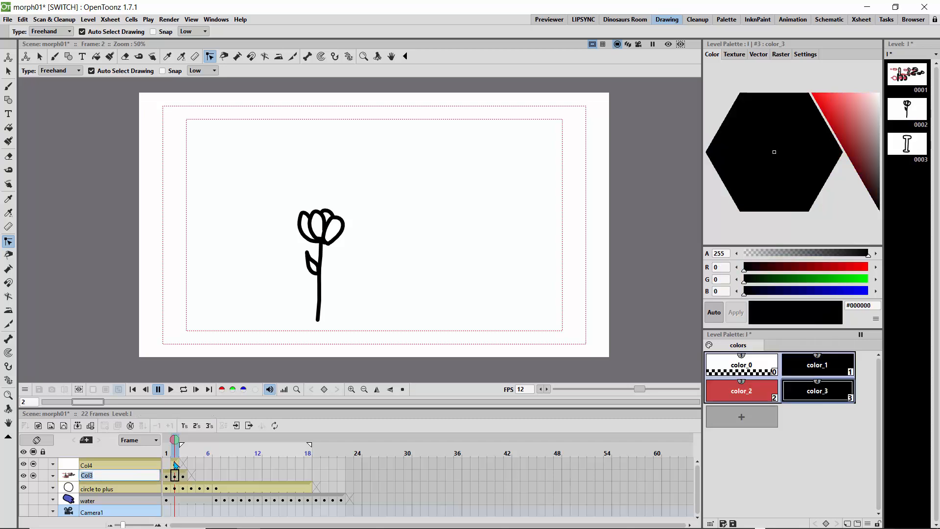
{"action": "type", "text": "rose dumbell"}
{"action": "key", "text": "Return"}
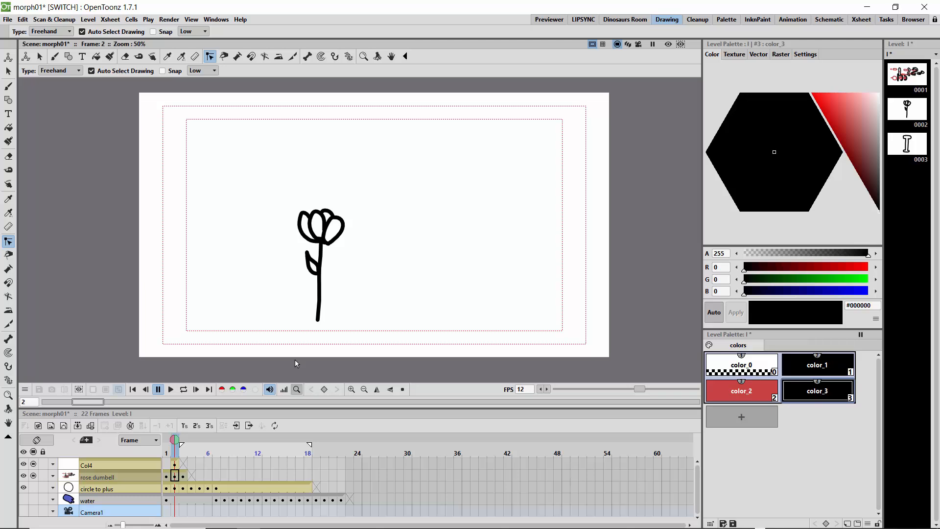
Step: Turn on relative onion skin for the previous and next frames and return to the rose on frame 2
{"action": "left_click", "coordinate": [351, 389]}
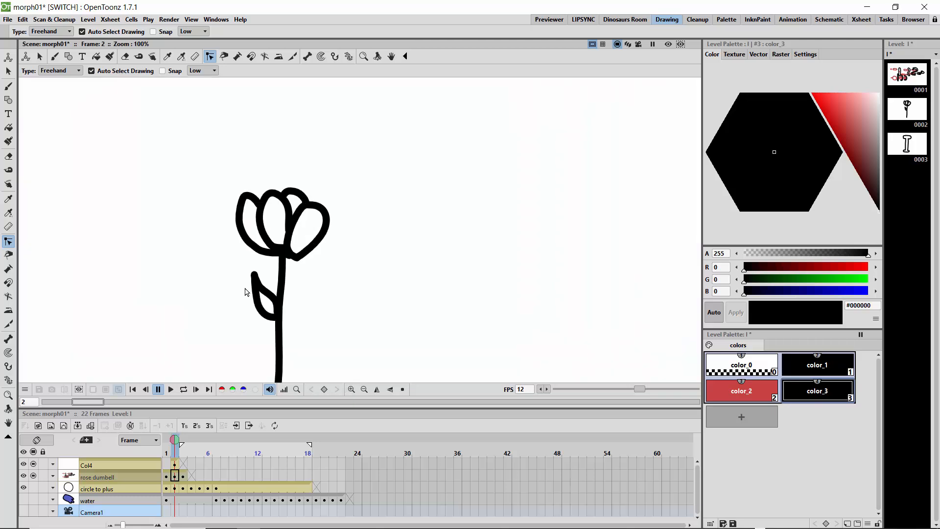
{"action": "key", "text": "space"}
{"action": "left_click_drag", "start_coordinate": [231, 342], "coordinate": [282, 281]}
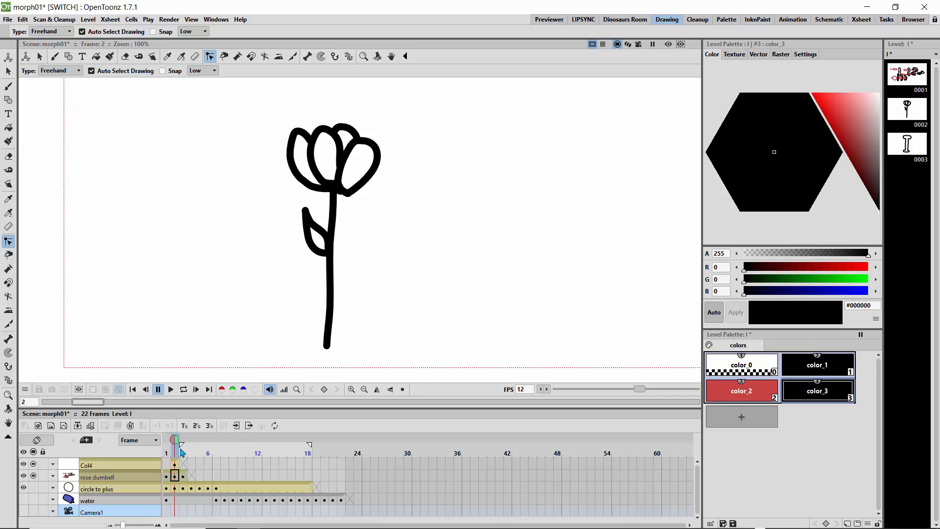
{"action": "mouse_move", "coordinate": [175, 443]}
{"action": "left_mouse_down"}
{"action": "mouse_move", "coordinate": [184, 445]}
{"action": "mouse_move", "coordinate": [175, 442]}
{"action": "left_mouse_up"}
{"action": "left_click", "coordinate": [175, 474]}
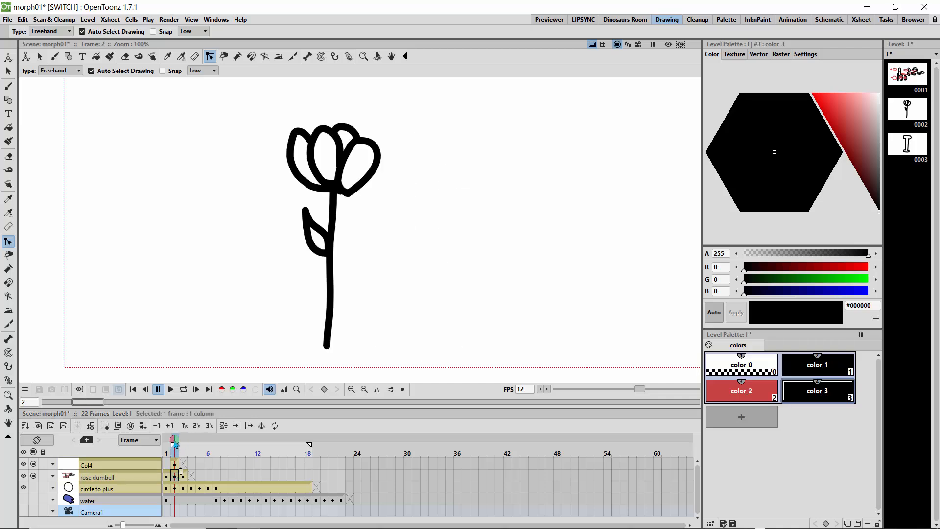
{"action": "left_click_drag", "start_coordinate": [175, 443], "coordinate": [182, 447]}
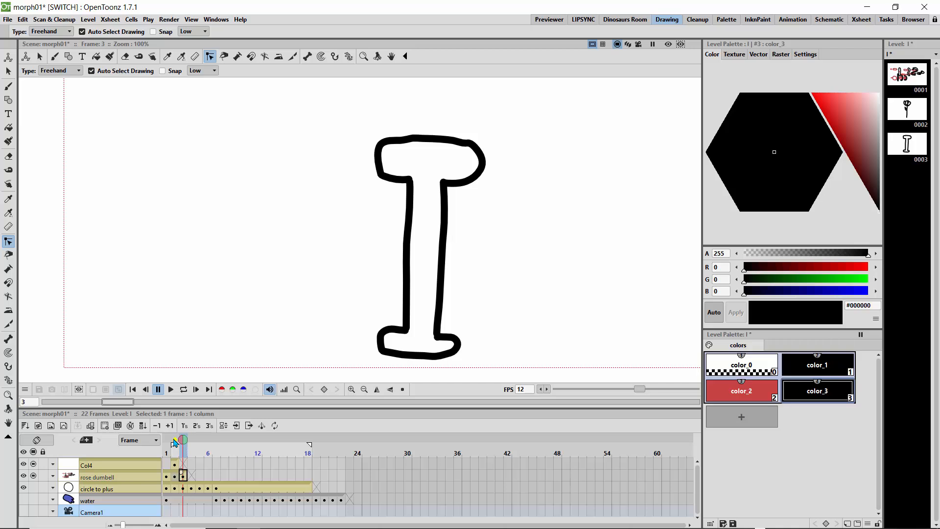
{"action": "left_click", "coordinate": [174, 442]}
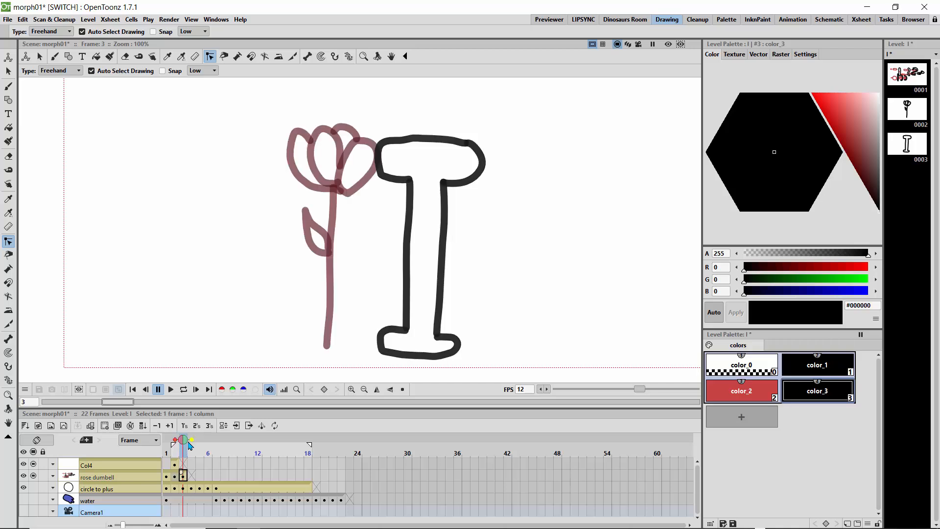
{"action": "left_click_drag", "start_coordinate": [182, 444], "coordinate": [175, 445]}
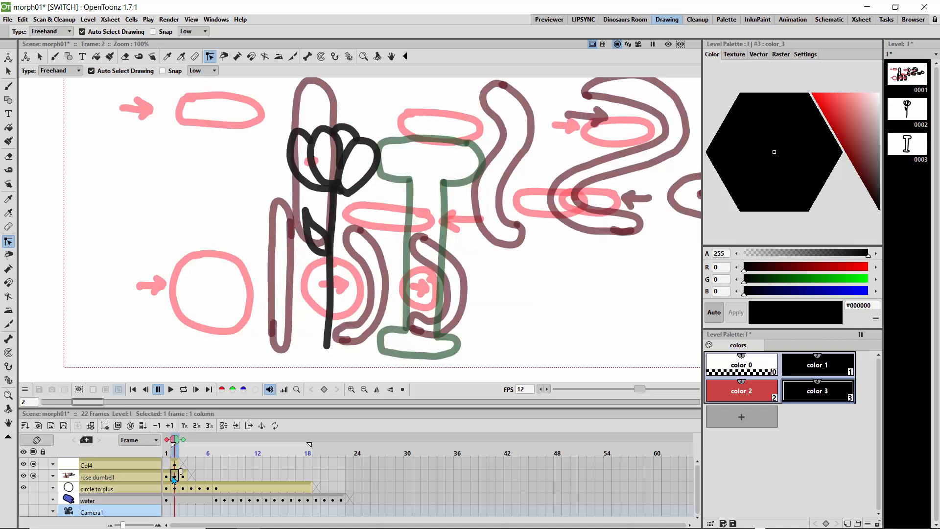
Step: Insert an empty frame after the rose and draw an in-between flower with narrower petals, a thicker outlined stem and a leaf in color_1
{"action": "key", "text": "F5"}
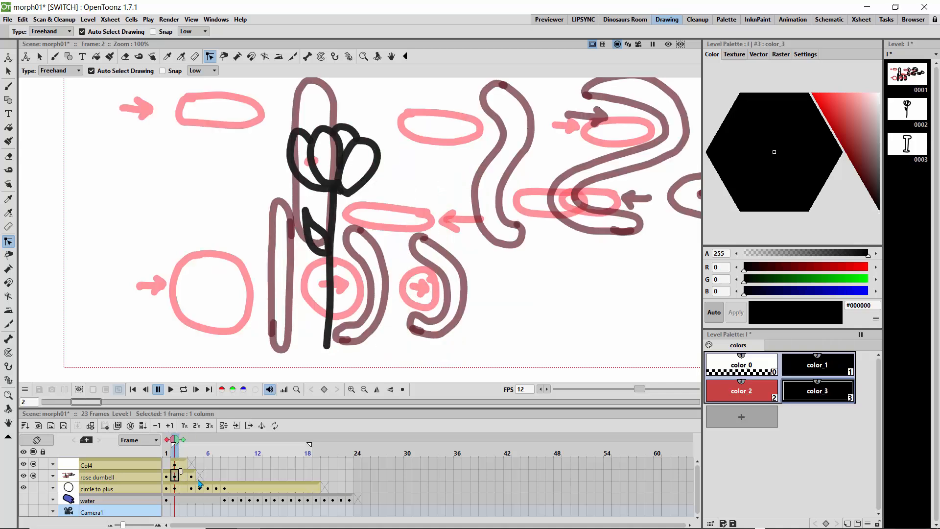
{"action": "left_click_drag", "start_coordinate": [175, 444], "coordinate": [185, 444]}
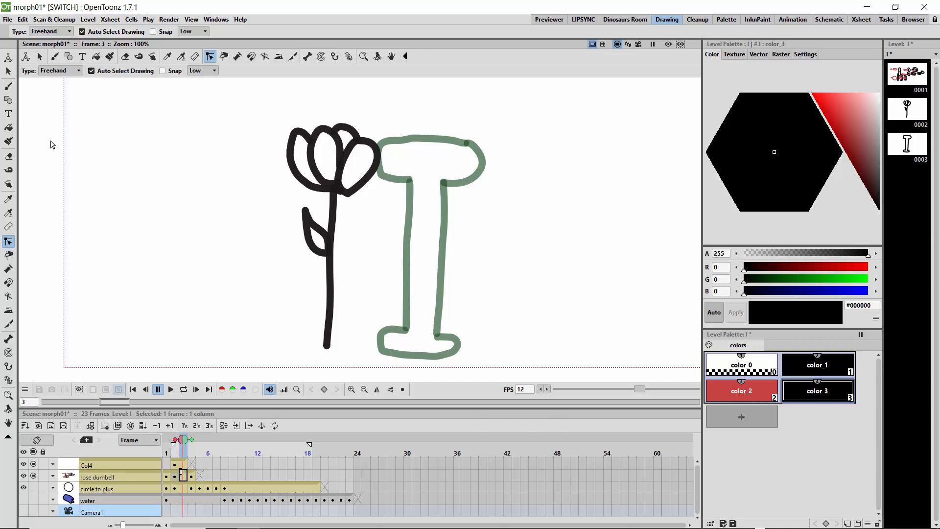
{"action": "left_click", "coordinate": [8, 86]}
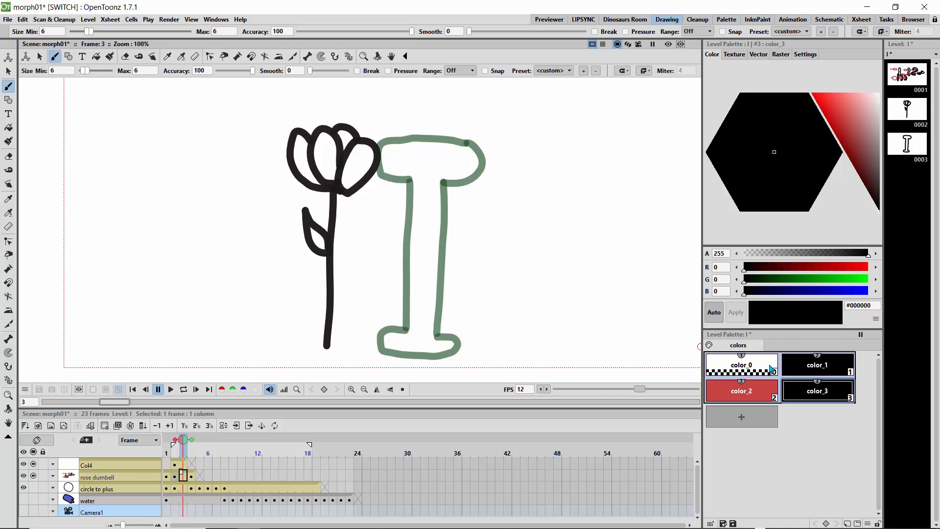
{"action": "left_click", "coordinate": [804, 370]}
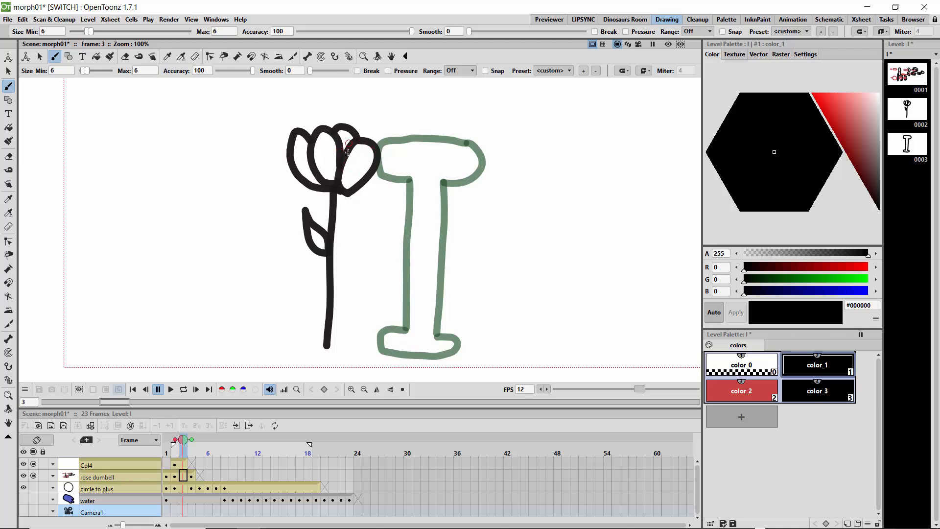
{"action": "mouse_move", "coordinate": [353, 150]}
{"action": "left_mouse_down"}
{"action": "mouse_move", "coordinate": [334, 139]}
{"action": "mouse_move", "coordinate": [328, 155]}
{"action": "mouse_move", "coordinate": [348, 189]}
{"action": "mouse_move", "coordinate": [361, 192]}
{"action": "mouse_move", "coordinate": [353, 146]}
{"action": "mouse_move", "coordinate": [370, 137]}
{"action": "mouse_move", "coordinate": [380, 160]}
{"action": "mouse_move", "coordinate": [362, 189]}
{"action": "mouse_move", "coordinate": [378, 148]}
{"action": "mouse_move", "coordinate": [395, 144]}
{"action": "mouse_move", "coordinate": [390, 173]}
{"action": "mouse_move", "coordinate": [362, 190]}
{"action": "mouse_move", "coordinate": [402, 150]}
{"action": "mouse_move", "coordinate": [406, 174]}
{"action": "mouse_move", "coordinate": [364, 193]}
{"action": "mouse_move", "coordinate": [368, 346]}
{"action": "mouse_move", "coordinate": [357, 305]}
{"action": "mouse_move", "coordinate": [362, 185]}
{"action": "left_mouse_up"}
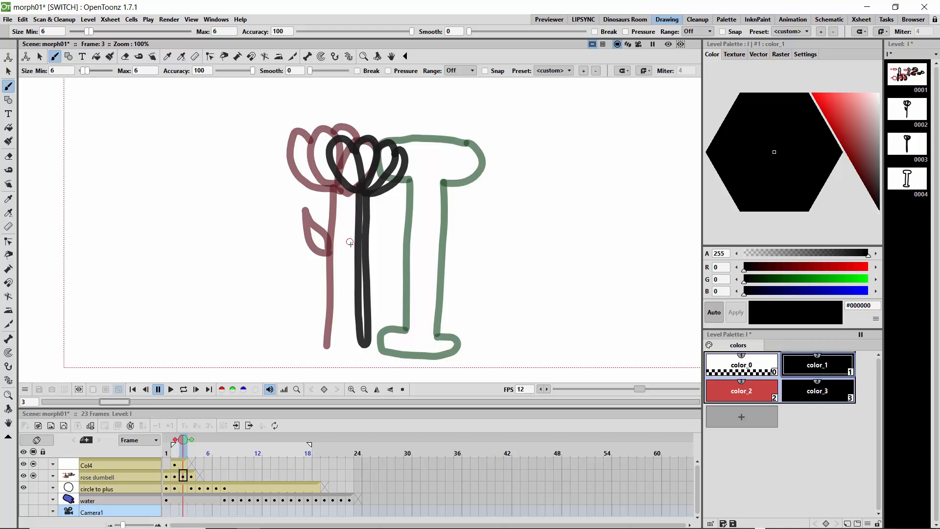
{"action": "mouse_move", "coordinate": [350, 244]}
{"action": "left_mouse_down"}
{"action": "mouse_move", "coordinate": [319, 222]}
{"action": "mouse_move", "coordinate": [337, 258]}
{"action": "mouse_move", "coordinate": [350, 242]}
{"action": "left_mouse_up"}
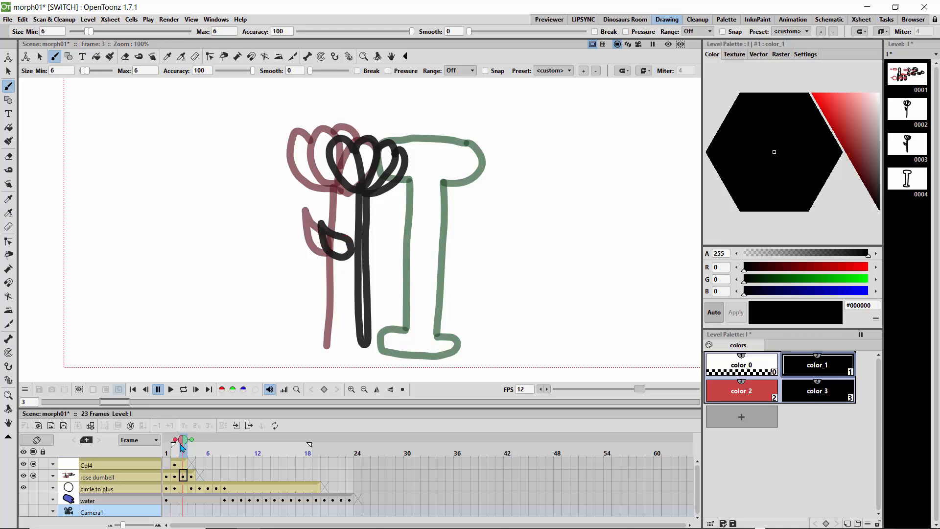
Step: Insert an empty frame after frame 3 and go to it, keeping onion skin on only the adjacent frames
{"action": "key", "text": "Insert"}
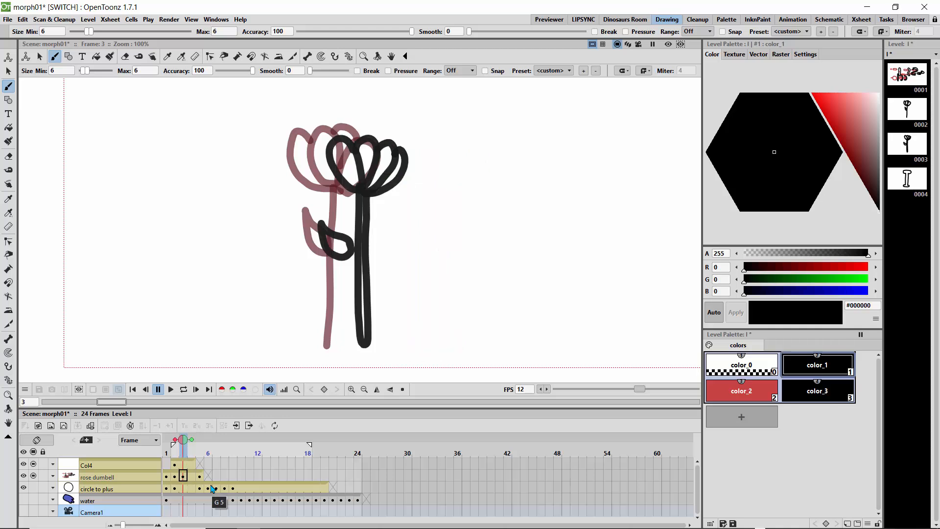
{"action": "left_click", "coordinate": [191, 444]}
{"action": "left_click_drag", "start_coordinate": [191, 444], "coordinate": [194, 444]}
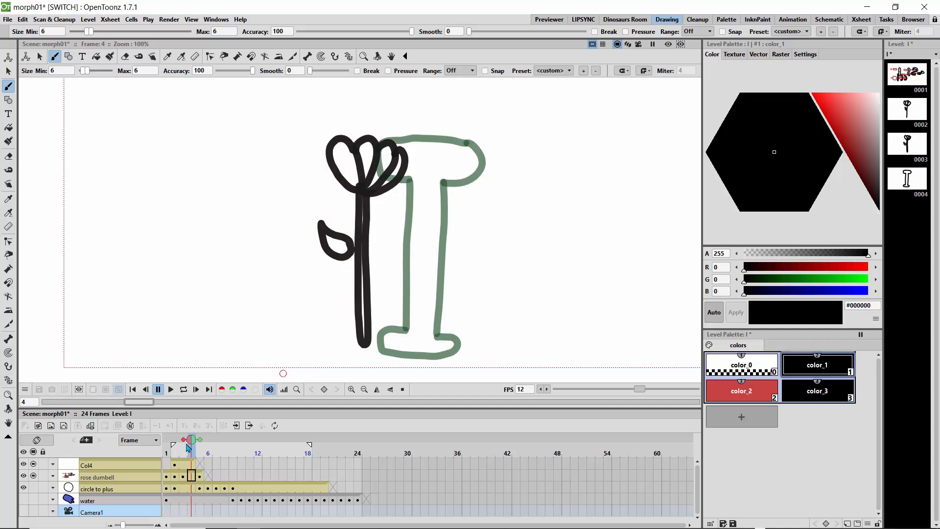
{"action": "left_click", "coordinate": [177, 442]}
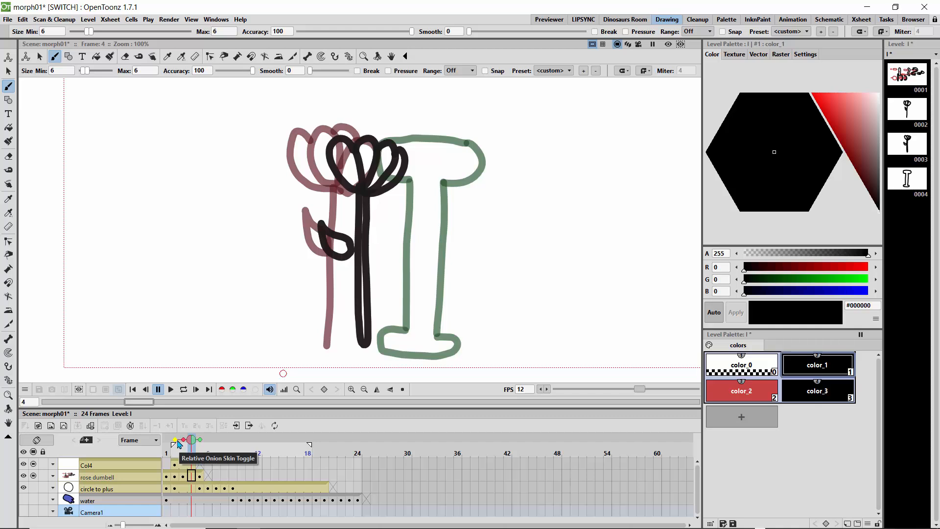
{"action": "left_click", "coordinate": [177, 442]}
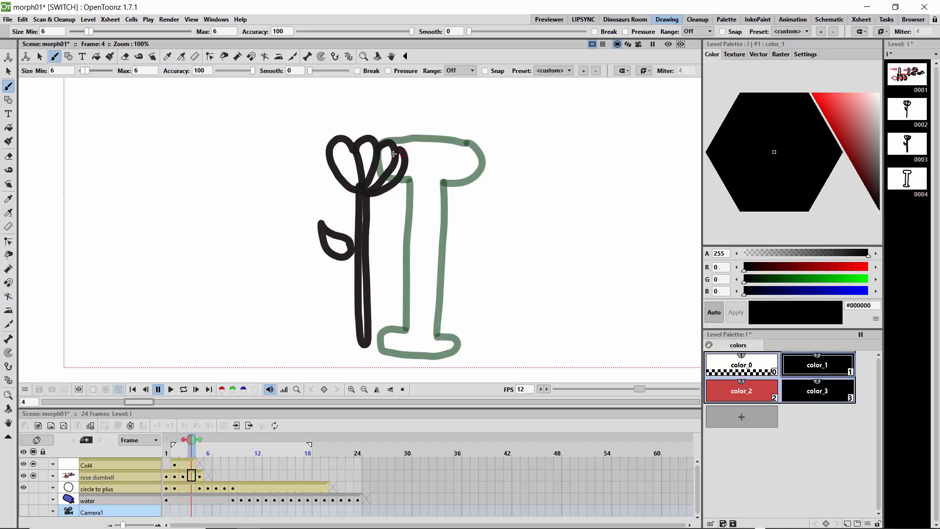
Step: Draw the frame 4 in-between with merged petals, a wider stem and a detached leaf falling lower beside the stem
{"action": "mouse_move", "coordinate": [386, 152]}
{"action": "left_mouse_down"}
{"action": "mouse_move", "coordinate": [369, 146]}
{"action": "mouse_move", "coordinate": [363, 163]}
{"action": "mouse_move", "coordinate": [390, 190]}
{"action": "mouse_move", "coordinate": [389, 160]}
{"action": "mouse_move", "coordinate": [404, 146]}
{"action": "left_mouse_up"}
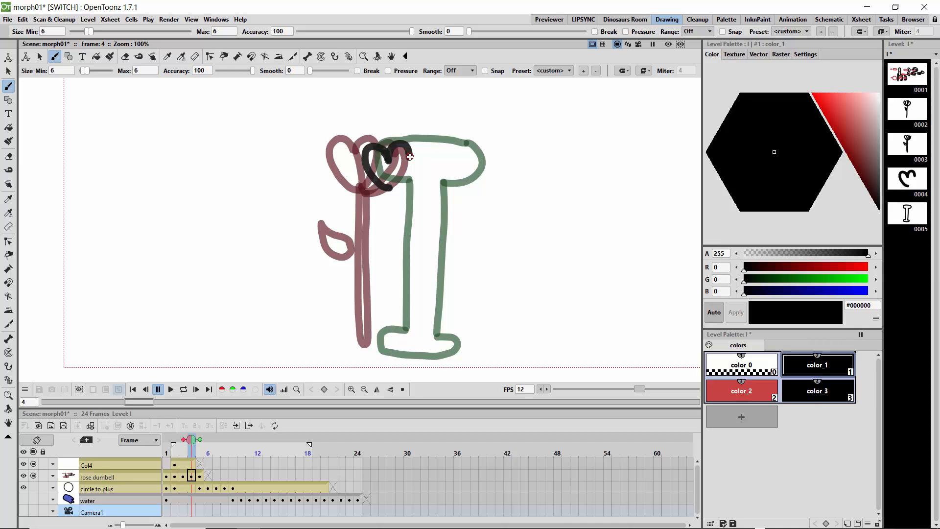
{"action": "mouse_move", "coordinate": [409, 157]}
{"action": "left_mouse_down"}
{"action": "mouse_move", "coordinate": [437, 152]}
{"action": "mouse_move", "coordinate": [426, 183]}
{"action": "mouse_move", "coordinate": [396, 191]}
{"action": "mouse_move", "coordinate": [379, 180]}
{"action": "mouse_move", "coordinate": [393, 196]}
{"action": "mouse_move", "coordinate": [388, 318]}
{"action": "mouse_move", "coordinate": [398, 342]}
{"action": "mouse_move", "coordinate": [404, 187]}
{"action": "left_mouse_up"}
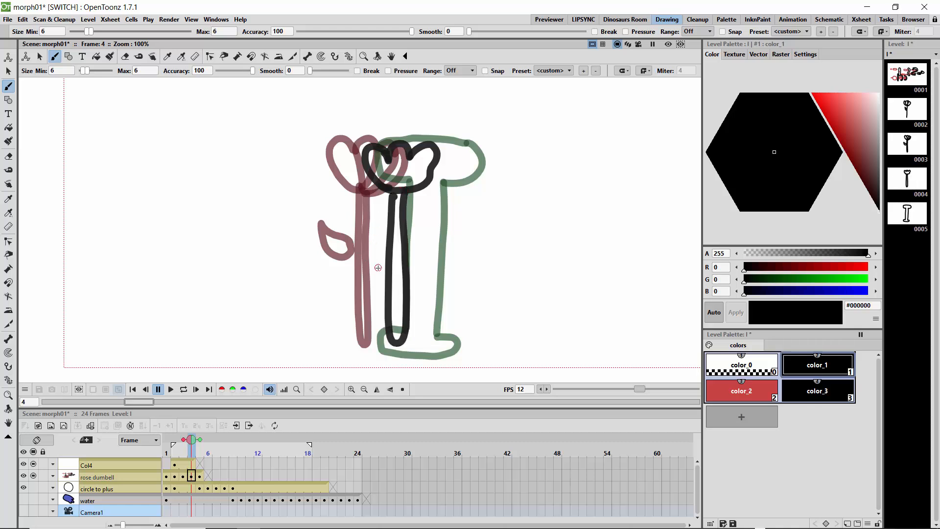
{"action": "mouse_move", "coordinate": [379, 267]}
{"action": "left_mouse_down"}
{"action": "mouse_move", "coordinate": [343, 280]}
{"action": "mouse_move", "coordinate": [370, 286]}
{"action": "mouse_move", "coordinate": [381, 265]}
{"action": "left_mouse_up"}
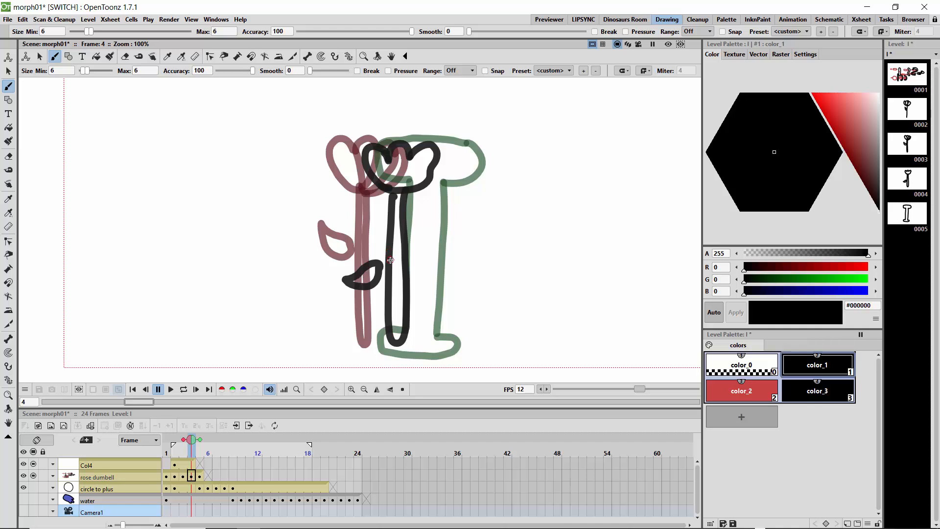
{"action": "key", "text": "ctrl+z"}
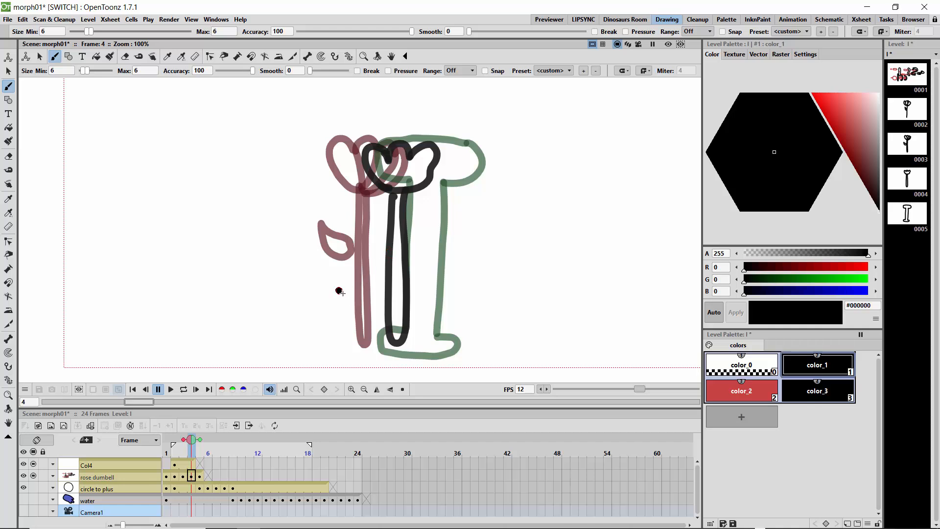
{"action": "mouse_move", "coordinate": [339, 290]}
{"action": "left_mouse_down"}
{"action": "mouse_move", "coordinate": [371, 288]}
{"action": "mouse_move", "coordinate": [372, 278]}
{"action": "mouse_move", "coordinate": [347, 293]}
{"action": "left_mouse_up"}
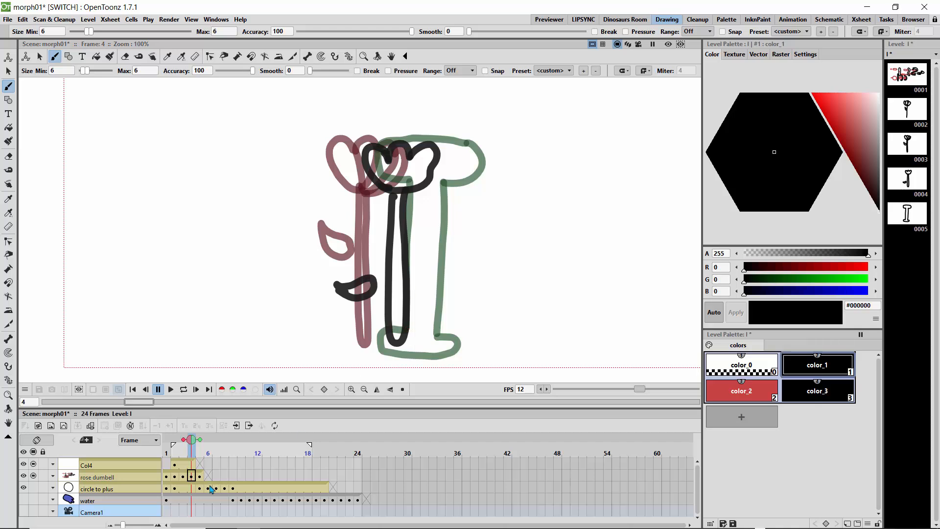
Step: Insert an empty frame after the frame 4 drawing, before the final dumbbell
{"action": "left_click", "coordinate": [192, 477]}
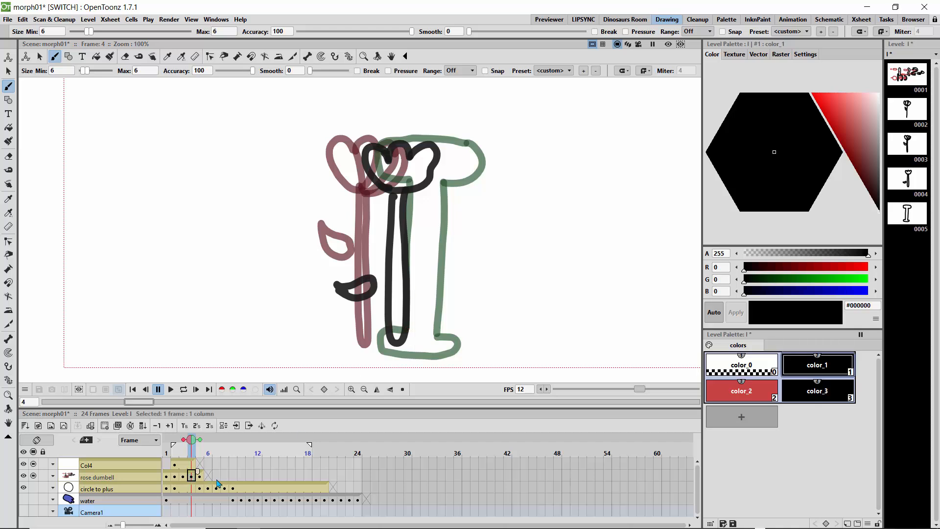
{"action": "key", "text": "Insert"}
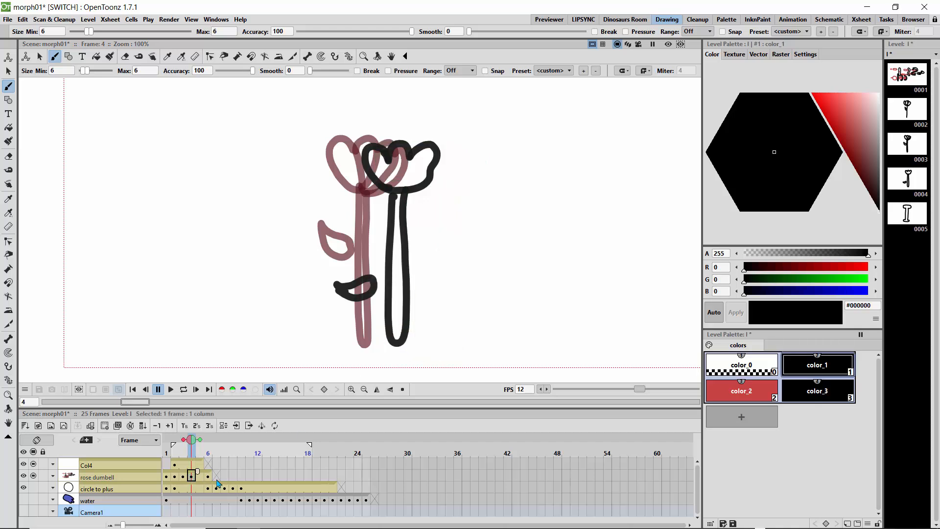
Step: Compare the neighbouring frames and add inner petal lines to the flower head of the frame 4 in-between
{"action": "key", "text": "Right"}
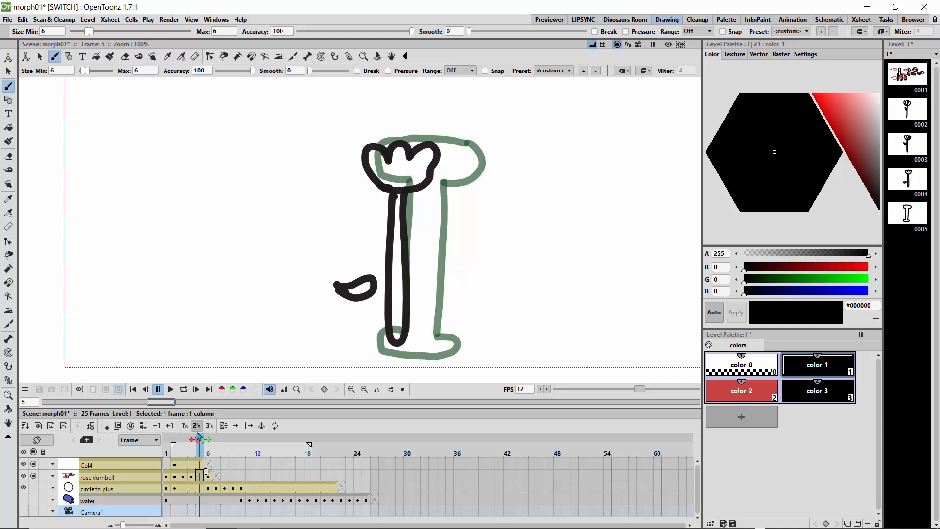
{"action": "left_click", "coordinate": [190, 445]}
{"action": "left_click", "coordinate": [182, 443]}
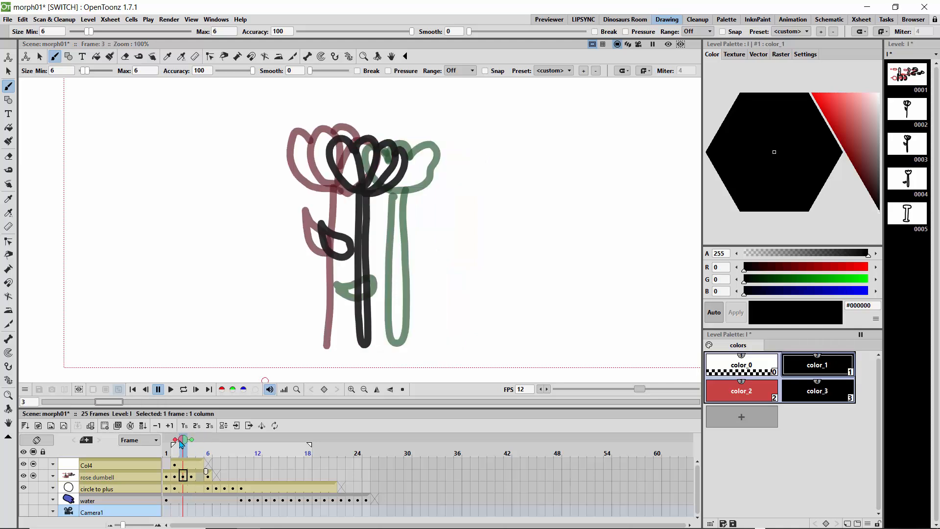
{"action": "left_click", "coordinate": [191, 444]}
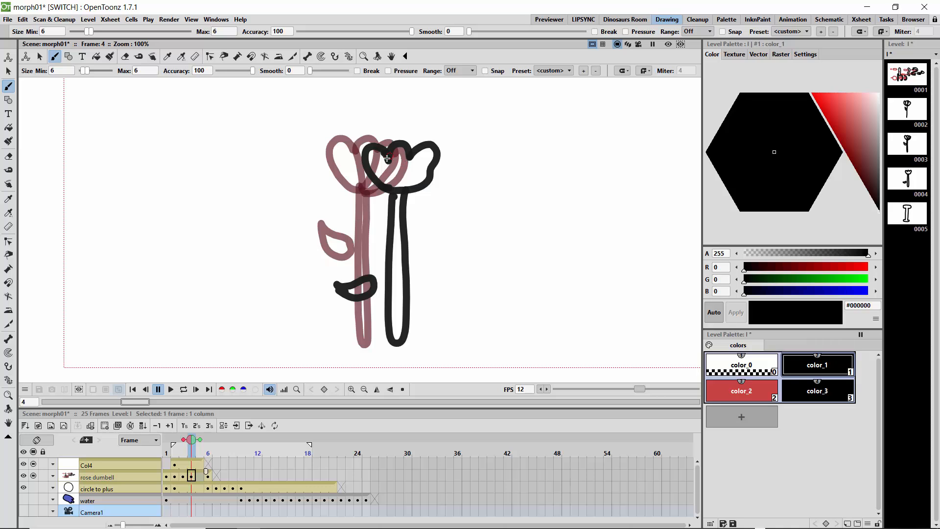
{"action": "mouse_move", "coordinate": [386, 158]}
{"action": "left_mouse_down"}
{"action": "mouse_move", "coordinate": [387, 182]}
{"action": "mouse_move", "coordinate": [392, 170]}
{"action": "mouse_move", "coordinate": [405, 179]}
{"action": "mouse_move", "coordinate": [399, 198]}
{"action": "left_mouse_up"}
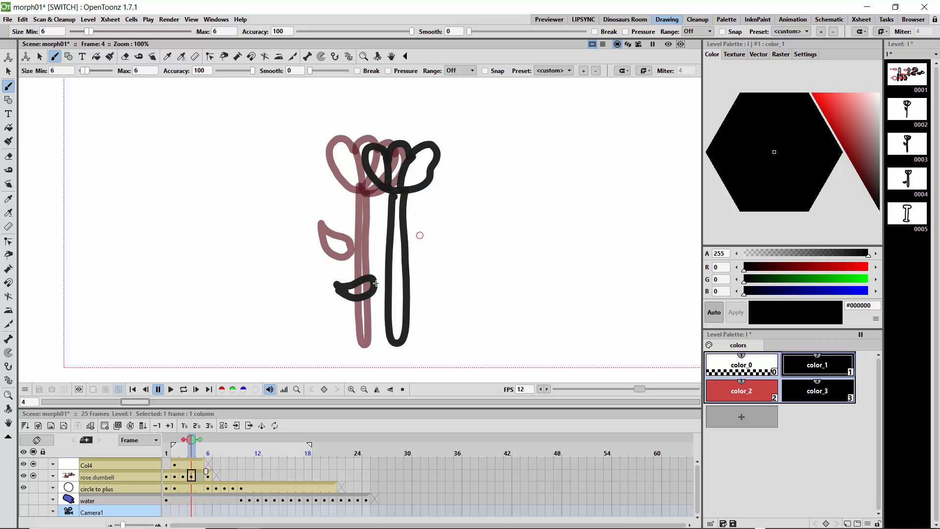
Step: Draw the frame 5 in-between with a flatter merged head, a narrow shaft, a small rounded base and the leaf falling lower
{"action": "mouse_move", "coordinate": [195, 442]}
{"action": "left_mouse_down"}
{"action": "mouse_move", "coordinate": [175, 445]}
{"action": "mouse_move", "coordinate": [200, 448]}
{"action": "left_mouse_up"}
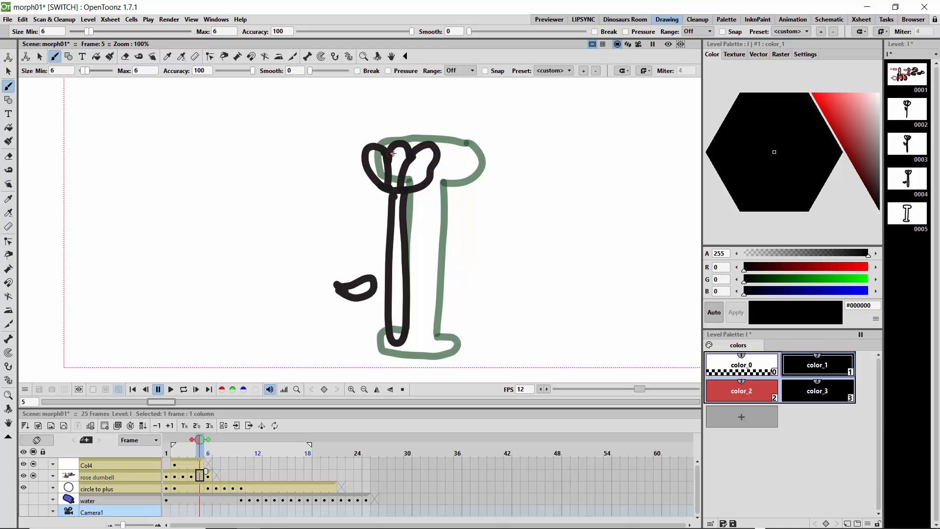
{"action": "mouse_move", "coordinate": [400, 150]}
{"action": "left_mouse_down"}
{"action": "mouse_move", "coordinate": [371, 156]}
{"action": "mouse_move", "coordinate": [375, 173]}
{"action": "mouse_move", "coordinate": [400, 180]}
{"action": "left_mouse_up"}
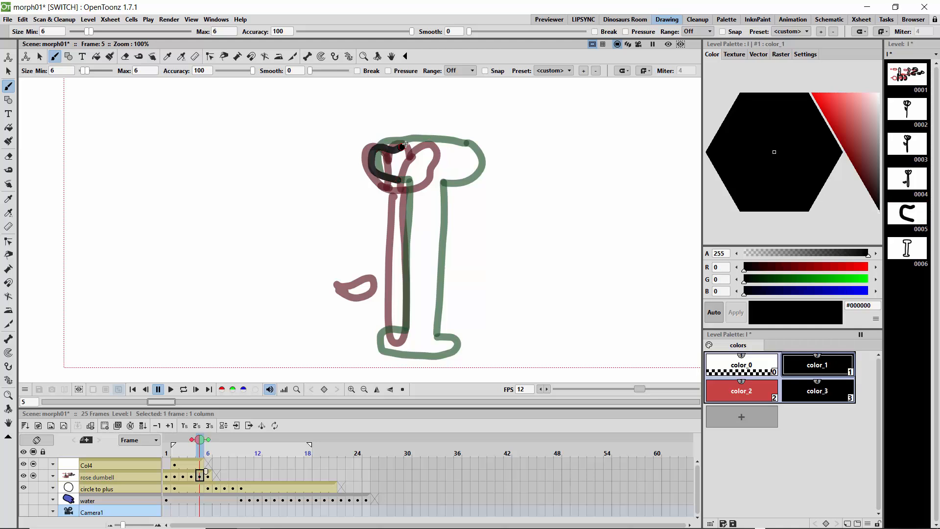
{"action": "mouse_move", "coordinate": [405, 145]}
{"action": "left_mouse_down"}
{"action": "mouse_move", "coordinate": [443, 149]}
{"action": "mouse_move", "coordinate": [450, 164]}
{"action": "mouse_move", "coordinate": [442, 179]}
{"action": "mouse_move", "coordinate": [414, 182]}
{"action": "mouse_move", "coordinate": [418, 330]}
{"action": "left_mouse_up"}
{"action": "left_click_drag", "start_coordinate": [397, 180], "coordinate": [405, 325]}
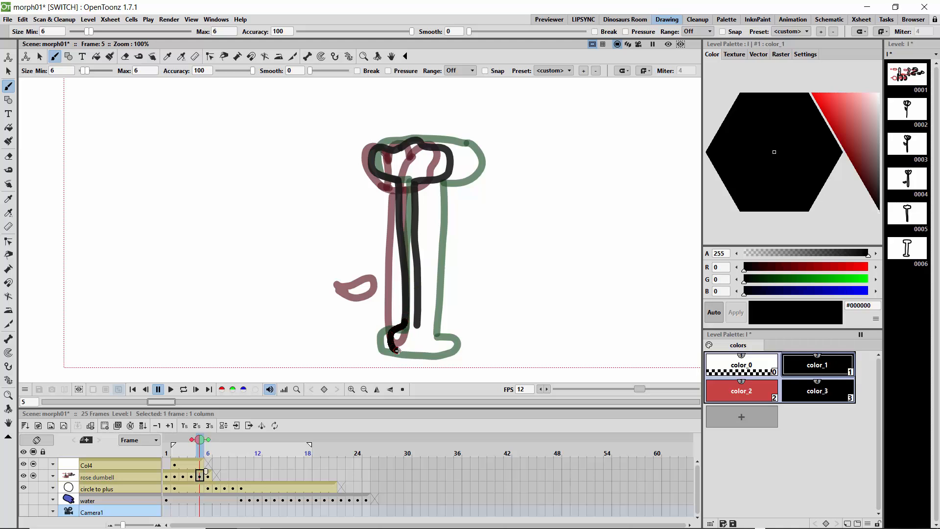
{"action": "mouse_move", "coordinate": [398, 351]}
{"action": "left_mouse_down"}
{"action": "mouse_move", "coordinate": [423, 327]}
{"action": "mouse_move", "coordinate": [430, 344]}
{"action": "mouse_move", "coordinate": [394, 348]}
{"action": "left_mouse_up"}
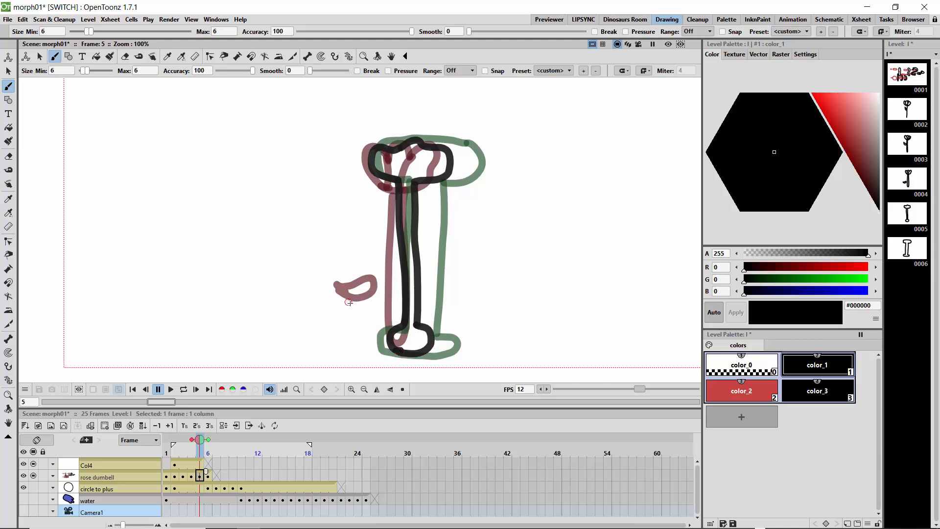
{"action": "mouse_move", "coordinate": [338, 306]}
{"action": "left_mouse_down"}
{"action": "mouse_move", "coordinate": [360, 308]}
{"action": "mouse_move", "coordinate": [359, 294]}
{"action": "mouse_move", "coordinate": [328, 299]}
{"action": "mouse_move", "coordinate": [340, 306]}
{"action": "left_mouse_up"}
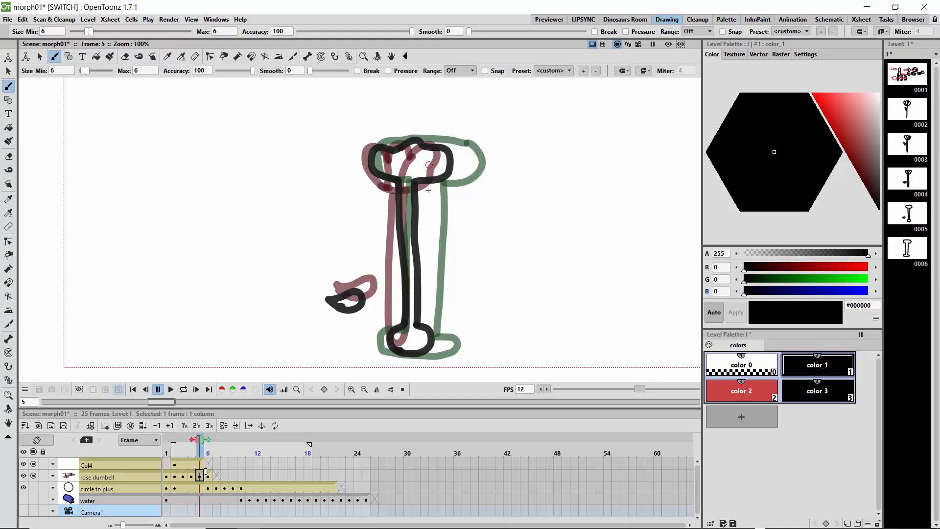
Step: Insert an empty frame after frame 5 and draw an in-between with a wider bumpy head, a flatter base and a lower leaf
{"action": "key", "text": "F5"}
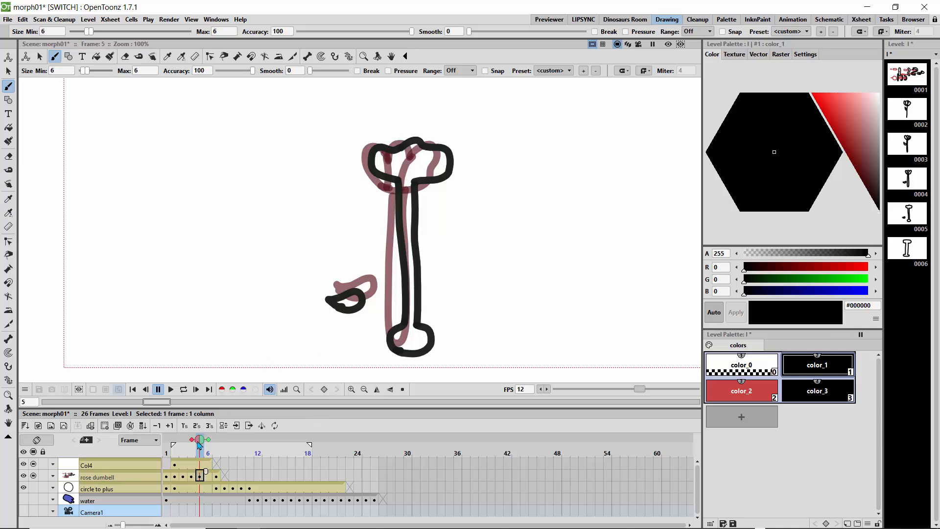
{"action": "left_click_drag", "start_coordinate": [203, 443], "coordinate": [206, 445]}
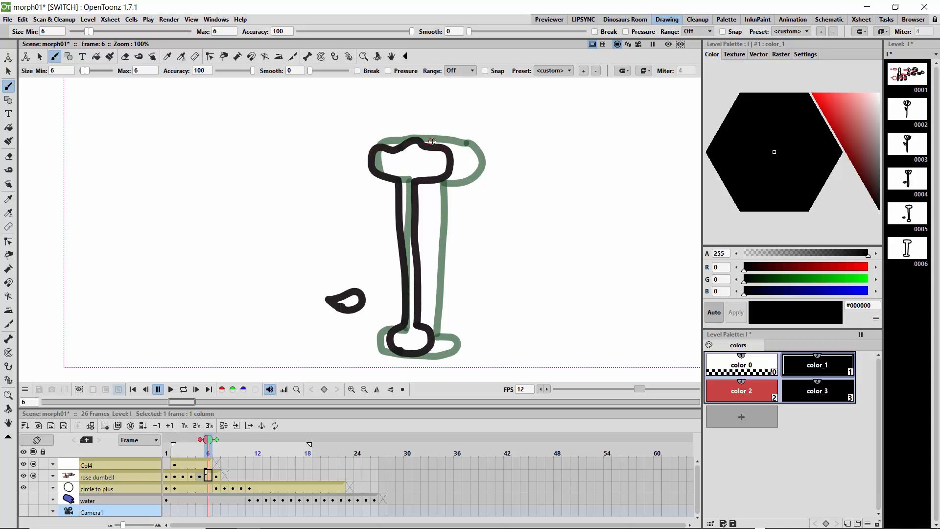
{"action": "mouse_move", "coordinate": [432, 142]}
{"action": "left_mouse_down"}
{"action": "mouse_move", "coordinate": [389, 143]}
{"action": "mouse_move", "coordinate": [385, 165]}
{"action": "mouse_move", "coordinate": [413, 174]}
{"action": "mouse_move", "coordinate": [441, 145]}
{"action": "mouse_move", "coordinate": [460, 143]}
{"action": "mouse_move", "coordinate": [473, 160]}
{"action": "mouse_move", "coordinate": [459, 172]}
{"action": "mouse_move", "coordinate": [436, 171]}
{"action": "mouse_move", "coordinate": [429, 336]}
{"action": "left_mouse_up"}
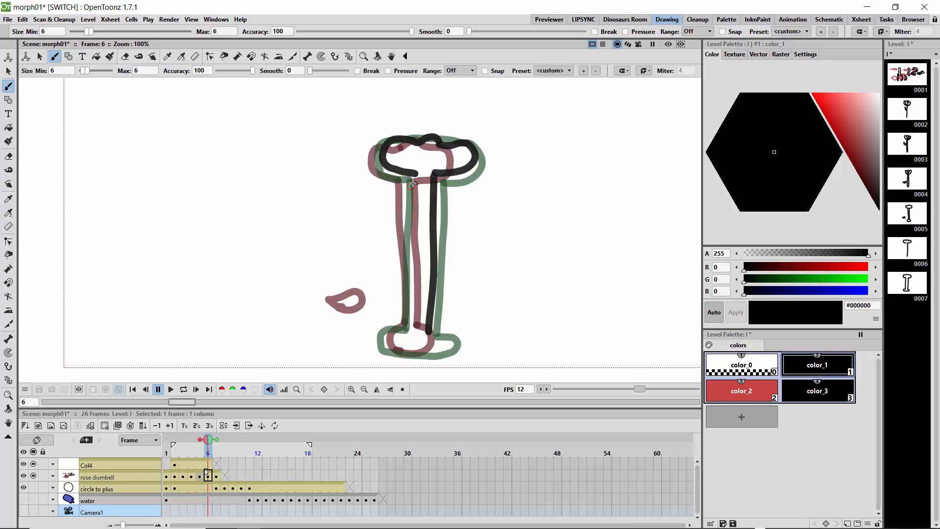
{"action": "mouse_move", "coordinate": [416, 171]}
{"action": "left_mouse_down"}
{"action": "mouse_move", "coordinate": [417, 333]}
{"action": "mouse_move", "coordinate": [400, 331]}
{"action": "mouse_move", "coordinate": [390, 354]}
{"action": "mouse_move", "coordinate": [404, 356]}
{"action": "mouse_move", "coordinate": [442, 334]}
{"action": "mouse_move", "coordinate": [453, 351]}
{"action": "mouse_move", "coordinate": [415, 358]}
{"action": "mouse_move", "coordinate": [397, 350]}
{"action": "left_mouse_up"}
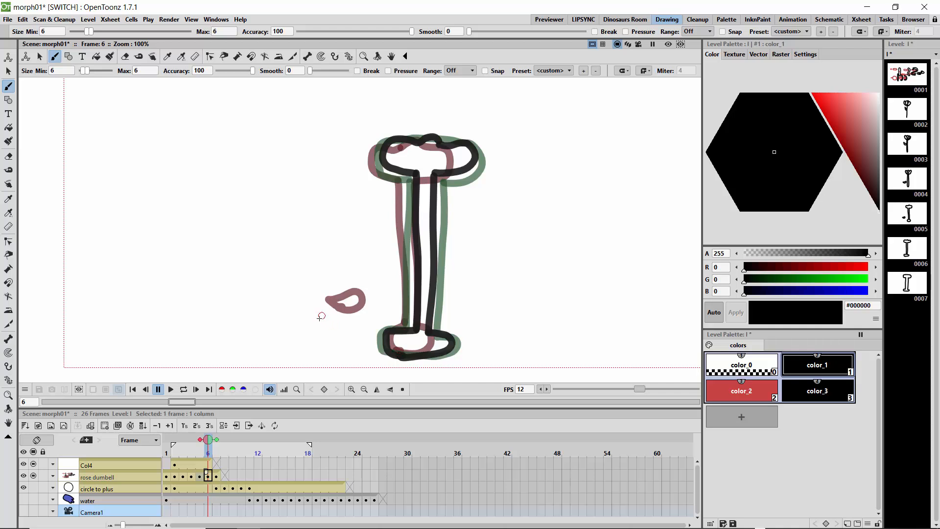
{"action": "mouse_move", "coordinate": [317, 315]}
{"action": "left_mouse_down"}
{"action": "mouse_move", "coordinate": [331, 308]}
{"action": "mouse_move", "coordinate": [352, 321]}
{"action": "mouse_move", "coordinate": [321, 325]}
{"action": "mouse_move", "coordinate": [329, 310]}
{"action": "left_mouse_up"}
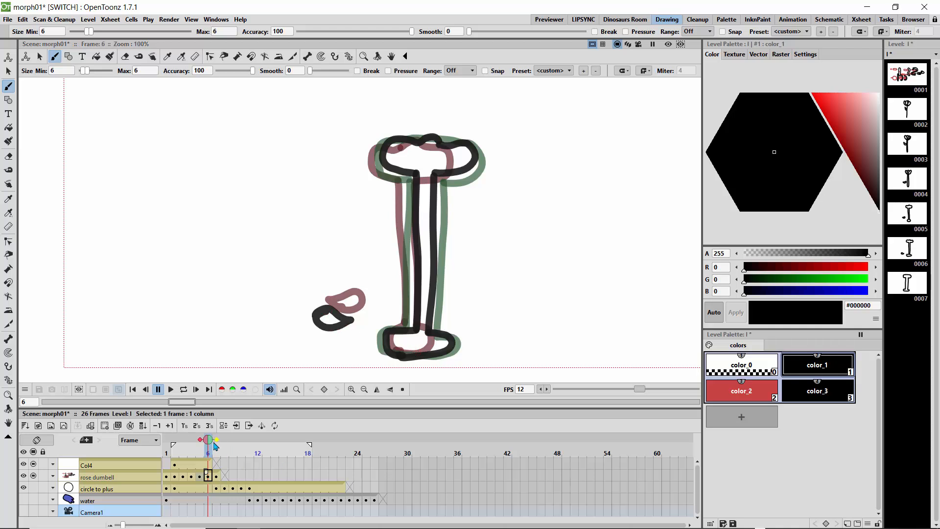
Step: Insert an empty frame after frame 6 and draw a near-dumbbell outline with slight bumps on top and the leaf beside the base
{"action": "key", "text": "Insert"}
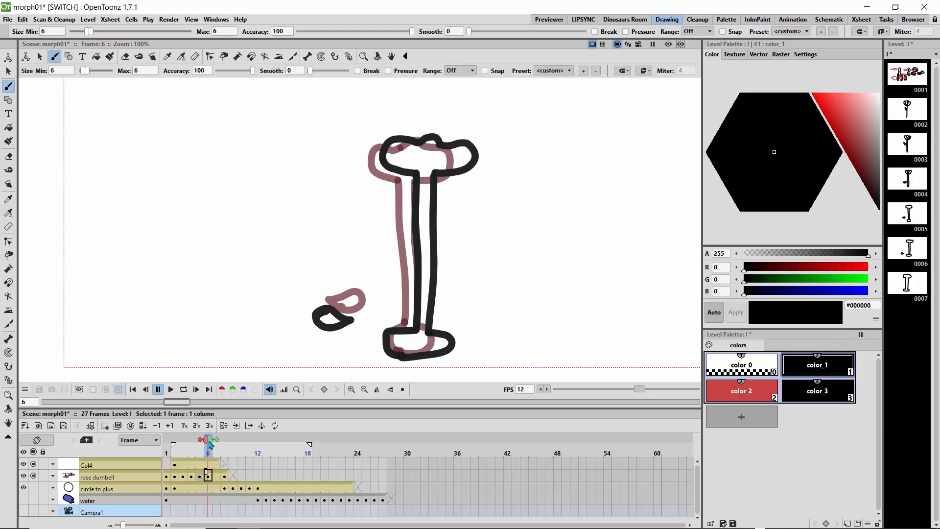
{"action": "left_click_drag", "start_coordinate": [209, 443], "coordinate": [216, 447]}
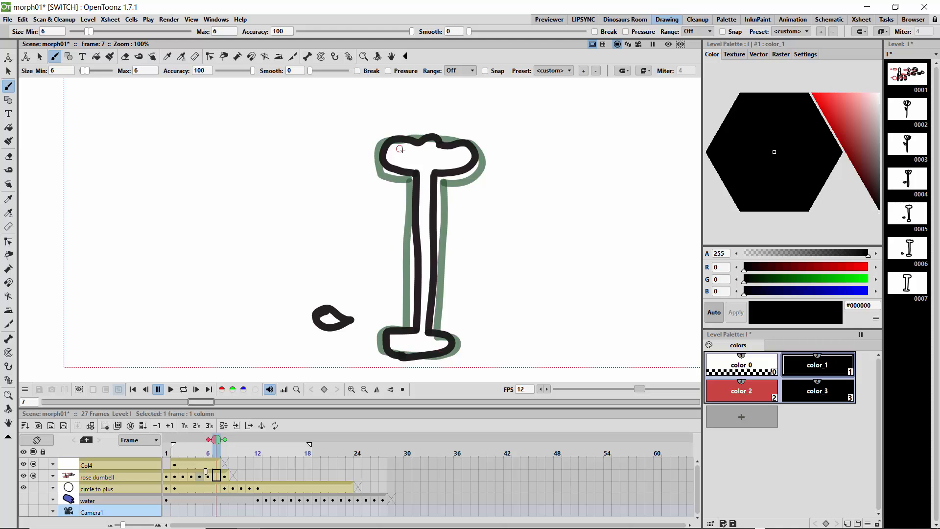
{"action": "mouse_move", "coordinate": [413, 140]}
{"action": "left_mouse_down"}
{"action": "mouse_move", "coordinate": [388, 139]}
{"action": "mouse_move", "coordinate": [373, 160]}
{"action": "mouse_move", "coordinate": [377, 173]}
{"action": "mouse_move", "coordinate": [405, 178]}
{"action": "mouse_move", "coordinate": [418, 194]}
{"action": "mouse_move", "coordinate": [407, 319]}
{"action": "left_mouse_up"}
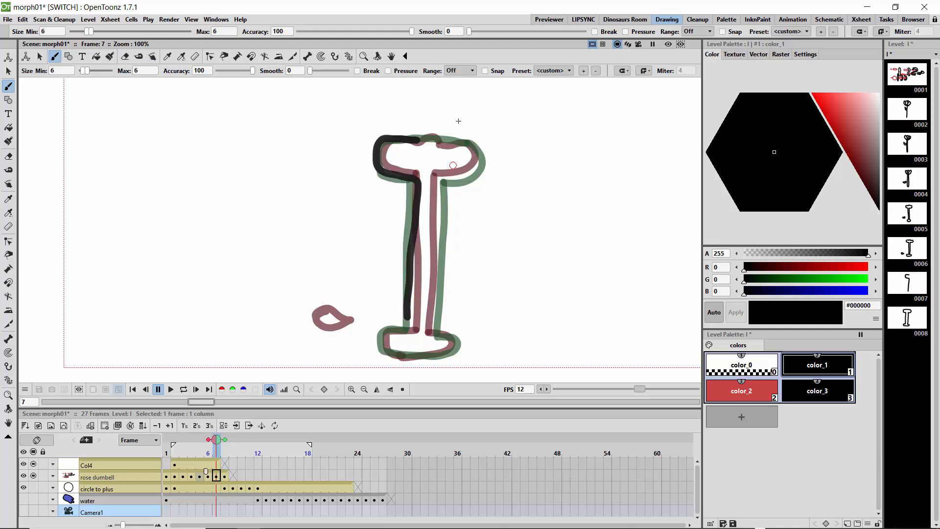
{"action": "mouse_move", "coordinate": [415, 139]}
{"action": "left_mouse_down"}
{"action": "mouse_move", "coordinate": [479, 146]}
{"action": "mouse_move", "coordinate": [477, 166]}
{"action": "mouse_move", "coordinate": [440, 181]}
{"action": "mouse_move", "coordinate": [434, 197]}
{"action": "mouse_move", "coordinate": [424, 324]}
{"action": "mouse_move", "coordinate": [392, 329]}
{"action": "mouse_move", "coordinate": [377, 344]}
{"action": "mouse_move", "coordinate": [381, 354]}
{"action": "mouse_move", "coordinate": [454, 361]}
{"action": "mouse_move", "coordinate": [460, 344]}
{"action": "mouse_move", "coordinate": [427, 328]}
{"action": "left_mouse_up"}
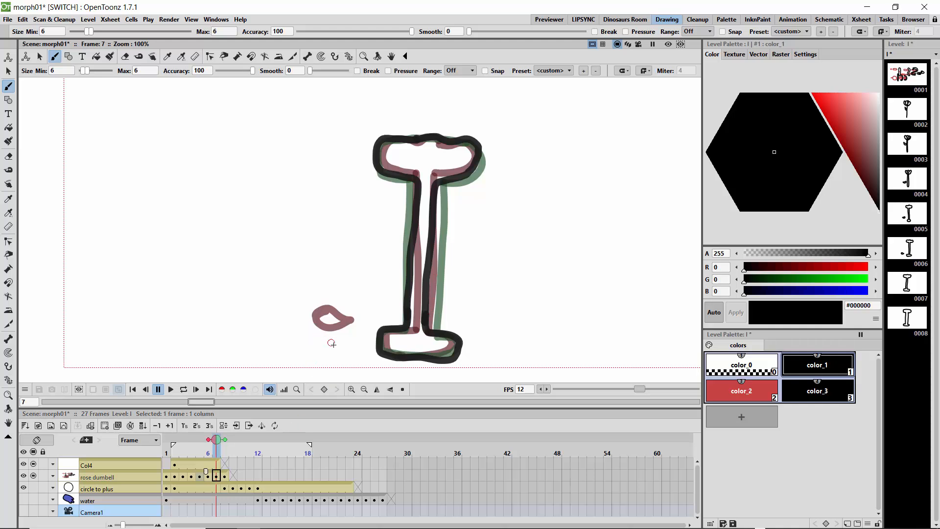
{"action": "mouse_move", "coordinate": [339, 346]}
{"action": "left_mouse_down"}
{"action": "mouse_move", "coordinate": [303, 355]}
{"action": "mouse_move", "coordinate": [308, 343]}
{"action": "mouse_move", "coordinate": [341, 339]}
{"action": "left_mouse_up"}
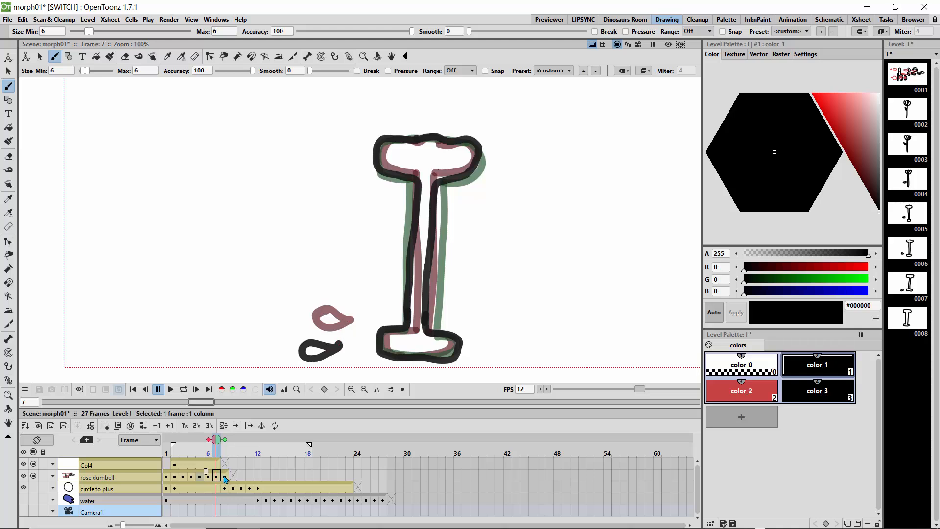
Step: Insert an empty frame after frame 7 and draw the last in-between with a flat-topped head, a wider shaft and the leaf at ground level
{"action": "key", "text": "Insert"}
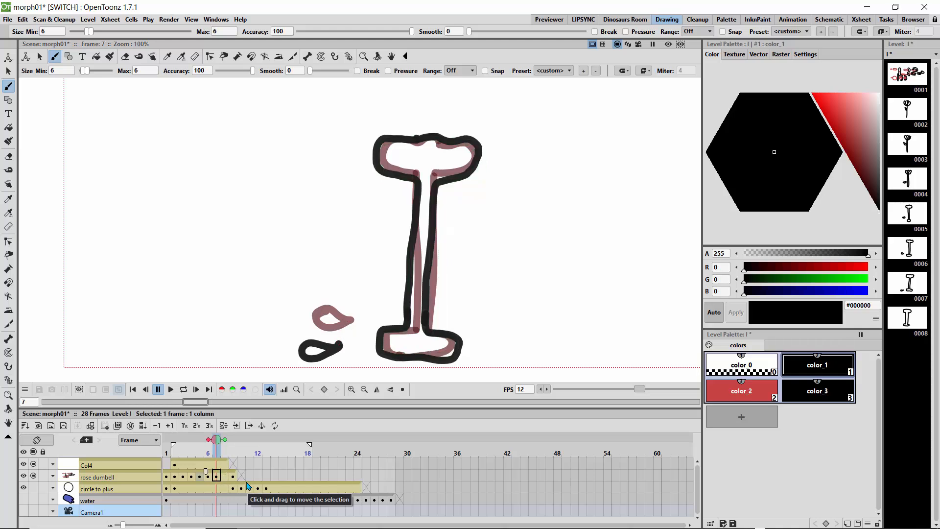
{"action": "key", "text": "Right"}
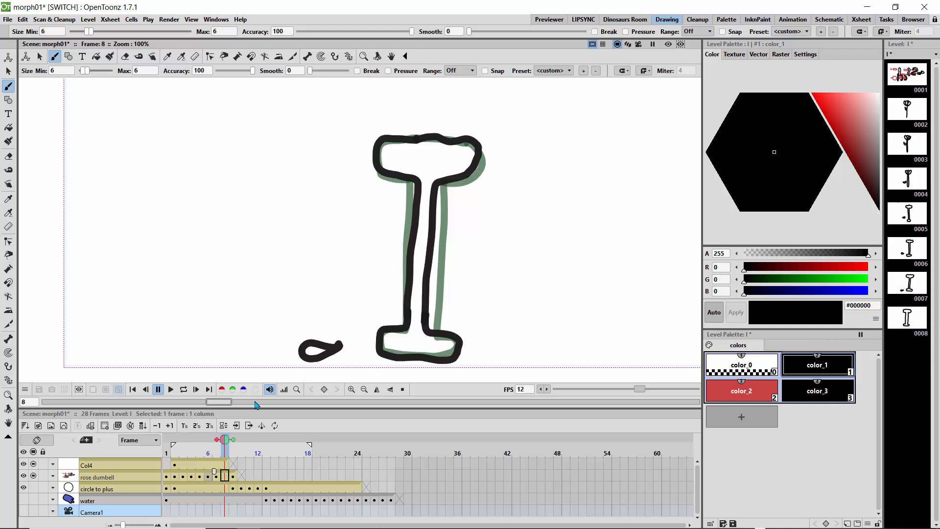
{"action": "left_click_drag", "start_coordinate": [224, 443], "coordinate": [224, 443]}
{"action": "mouse_move", "coordinate": [472, 145]}
{"action": "left_mouse_down"}
{"action": "mouse_move", "coordinate": [387, 140]}
{"action": "mouse_move", "coordinate": [380, 170]}
{"action": "mouse_move", "coordinate": [414, 184]}
{"action": "left_mouse_up"}
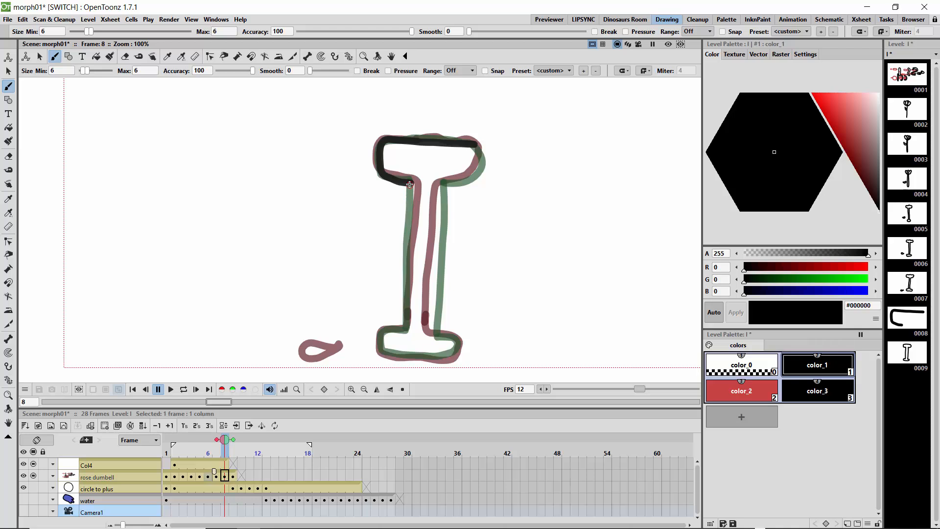
{"action": "mouse_move", "coordinate": [411, 183]}
{"action": "left_mouse_down"}
{"action": "mouse_move", "coordinate": [403, 330]}
{"action": "mouse_move", "coordinate": [378, 328]}
{"action": "mouse_move", "coordinate": [376, 349]}
{"action": "mouse_move", "coordinate": [388, 358]}
{"action": "mouse_move", "coordinate": [455, 361]}
{"action": "mouse_move", "coordinate": [460, 342]}
{"action": "mouse_move", "coordinate": [435, 329]}
{"action": "left_mouse_up"}
{"action": "left_click_drag", "start_coordinate": [442, 184], "coordinate": [434, 335]}
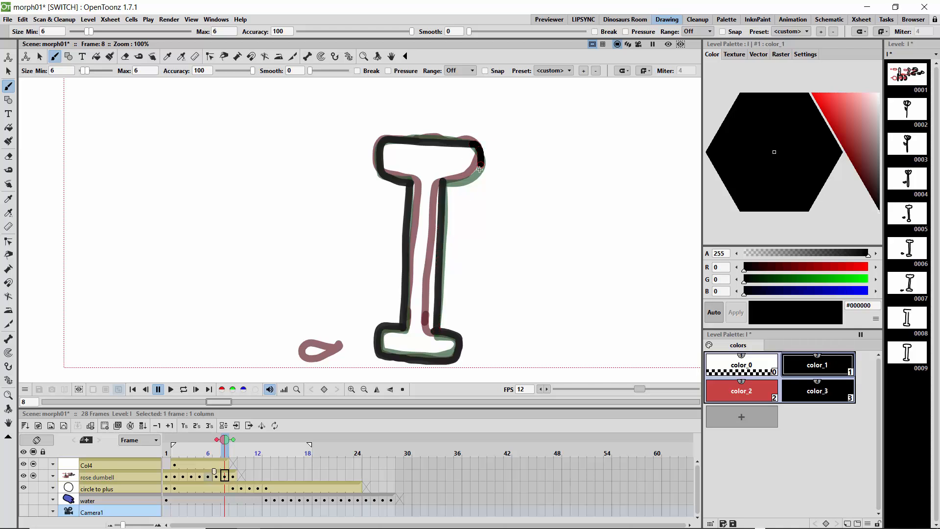
{"action": "mouse_move", "coordinate": [480, 169]}
{"action": "left_mouse_down"}
{"action": "mouse_move", "coordinate": [476, 185]}
{"action": "mouse_move", "coordinate": [440, 178]}
{"action": "left_mouse_up"}
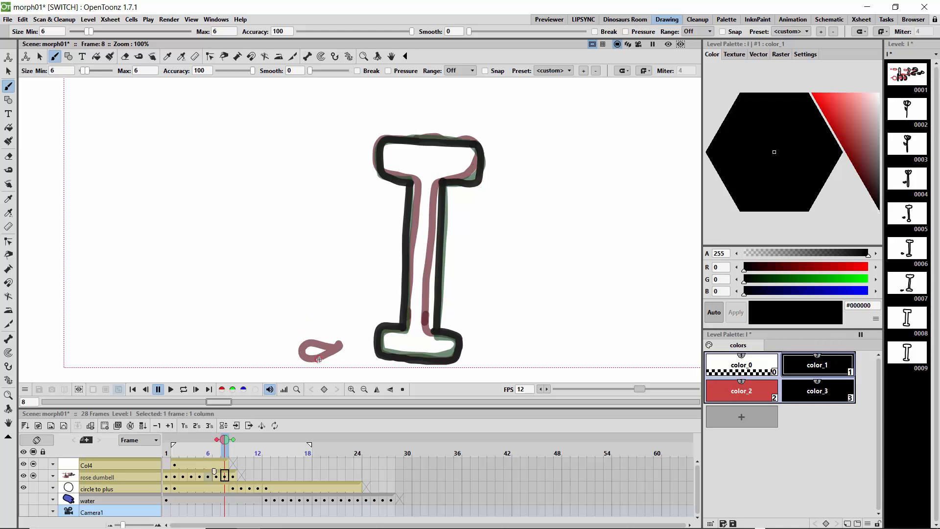
{"action": "mouse_move", "coordinate": [324, 359]}
{"action": "left_mouse_down"}
{"action": "mouse_move", "coordinate": [295, 375]}
{"action": "mouse_move", "coordinate": [291, 367]}
{"action": "mouse_move", "coordinate": [326, 357]}
{"action": "left_mouse_up"}
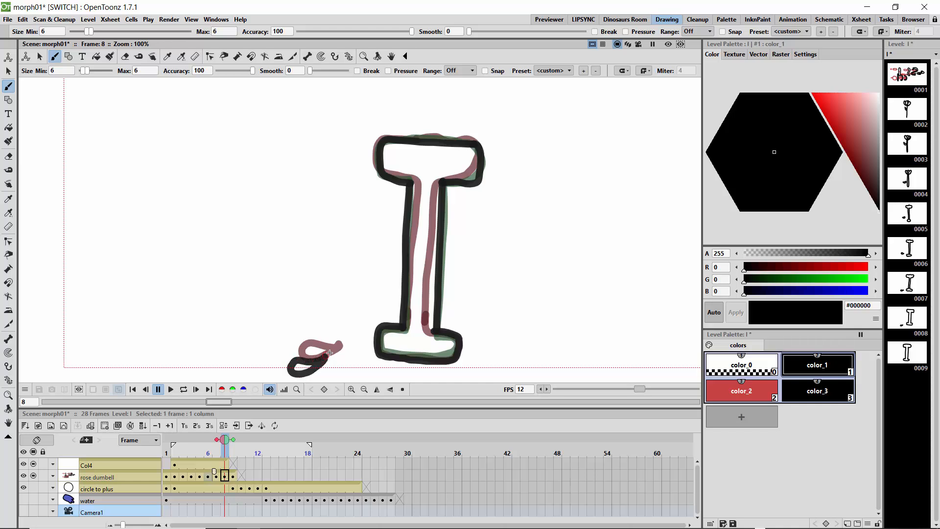
Step: Turn off onion skin for the adjacent frames and preview the morph in a loop from frame 2
{"action": "left_click", "coordinate": [217, 439]}
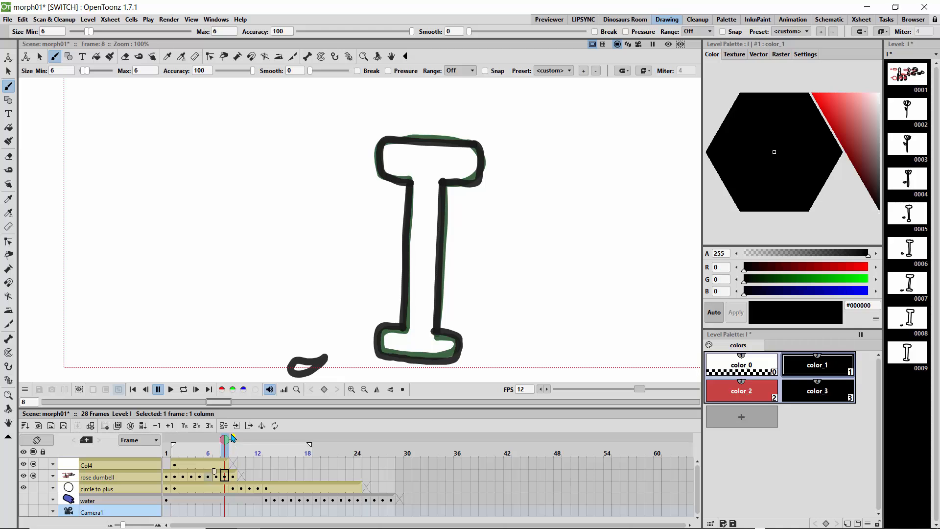
{"action": "left_click", "coordinate": [233, 438]}
{"action": "mouse_move", "coordinate": [224, 443]}
{"action": "left_mouse_down"}
{"action": "mouse_move", "coordinate": [166, 444]}
{"action": "mouse_move", "coordinate": [227, 447]}
{"action": "mouse_move", "coordinate": [167, 444]}
{"action": "mouse_move", "coordinate": [186, 444]}
{"action": "mouse_move", "coordinate": [177, 444]}
{"action": "left_mouse_up"}
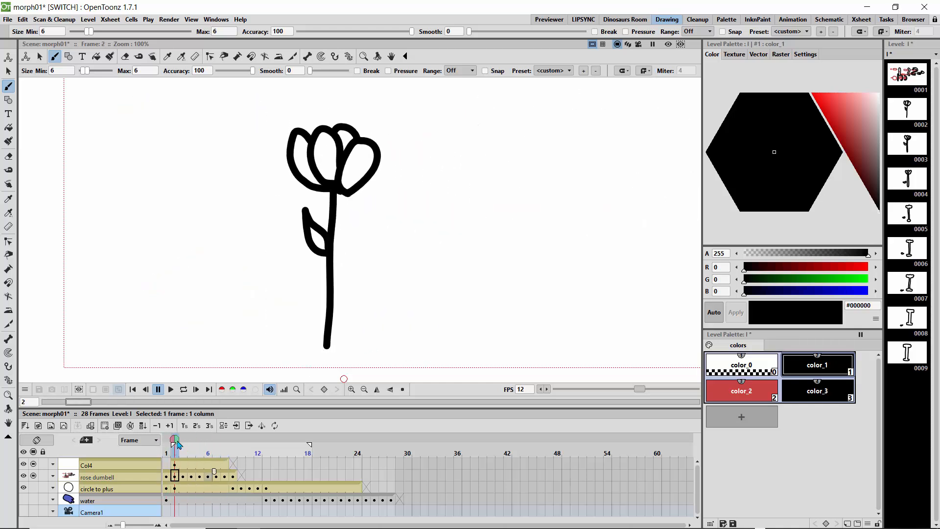
{"action": "left_click", "coordinate": [184, 389]}
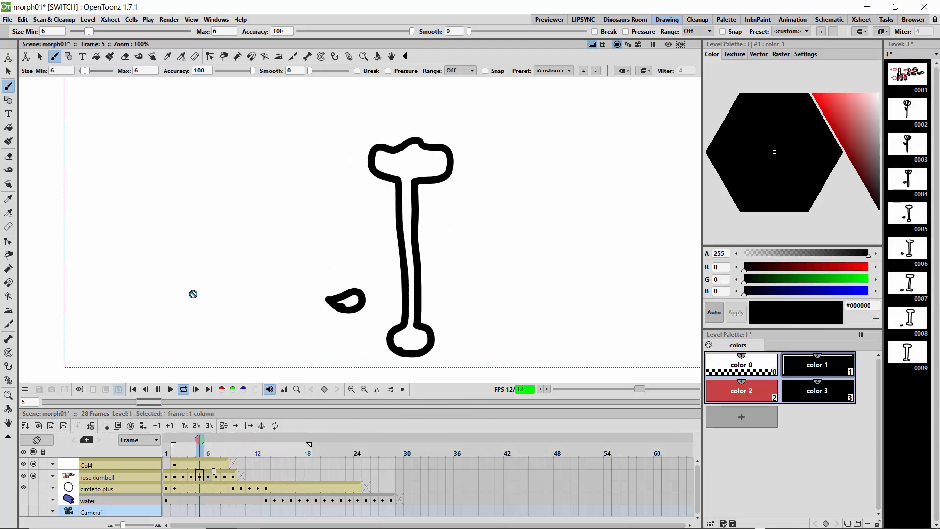
{"action": "left_click", "coordinate": [184, 390]}
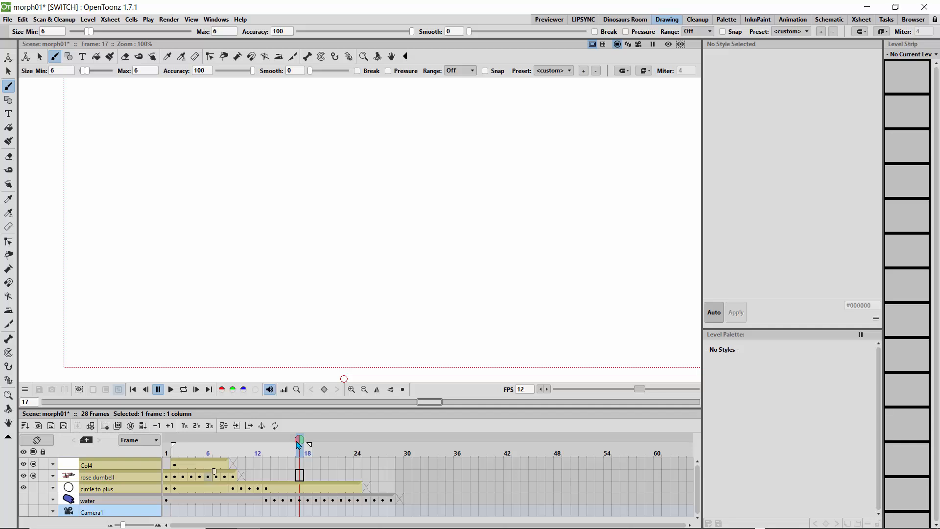
Step: Extend the frame 2 rose drawing to hold through frame 5 and play the loop to check the timing
{"action": "mouse_move", "coordinate": [244, 445]}
{"action": "left_mouse_down"}
{"action": "mouse_move", "coordinate": [174, 448]}
{"action": "mouse_move", "coordinate": [230, 451]}
{"action": "mouse_move", "coordinate": [175, 451]}
{"action": "mouse_move", "coordinate": [225, 453]}
{"action": "mouse_move", "coordinate": [228, 462]}
{"action": "mouse_move", "coordinate": [179, 457]}
{"action": "left_mouse_up"}
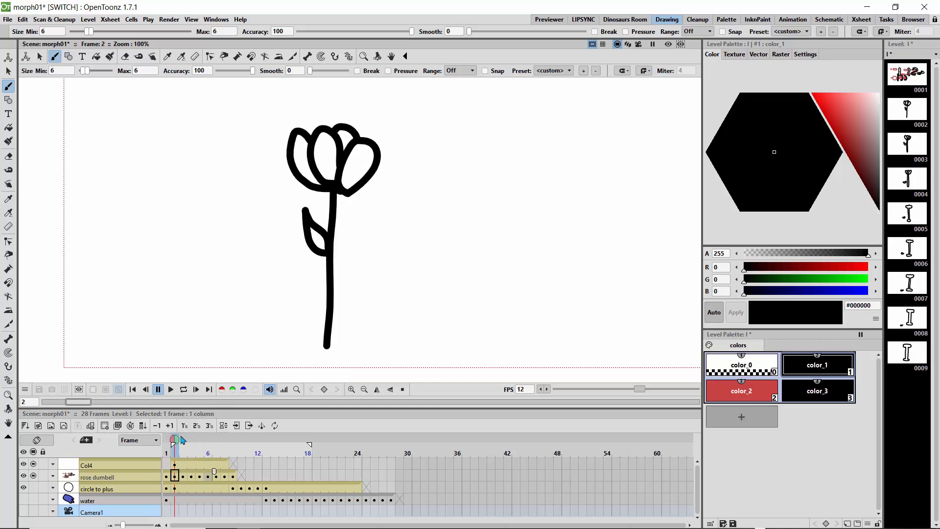
{"action": "mouse_move", "coordinate": [174, 443]}
{"action": "left_mouse_down"}
{"action": "mouse_move", "coordinate": [228, 449]}
{"action": "mouse_move", "coordinate": [167, 450]}
{"action": "mouse_move", "coordinate": [177, 450]}
{"action": "left_mouse_up"}
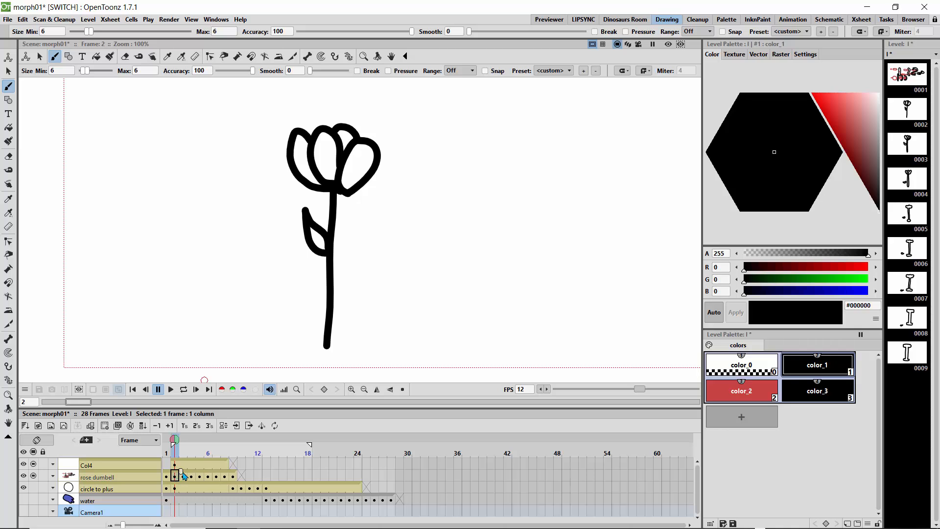
{"action": "left_click_drag", "start_coordinate": [184, 476], "coordinate": [215, 476]}
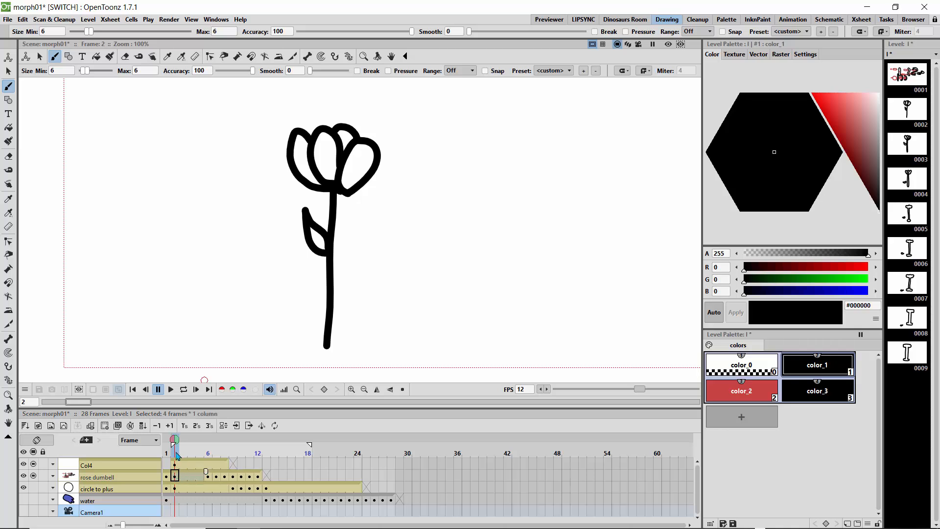
{"action": "left_click", "coordinate": [184, 389]}
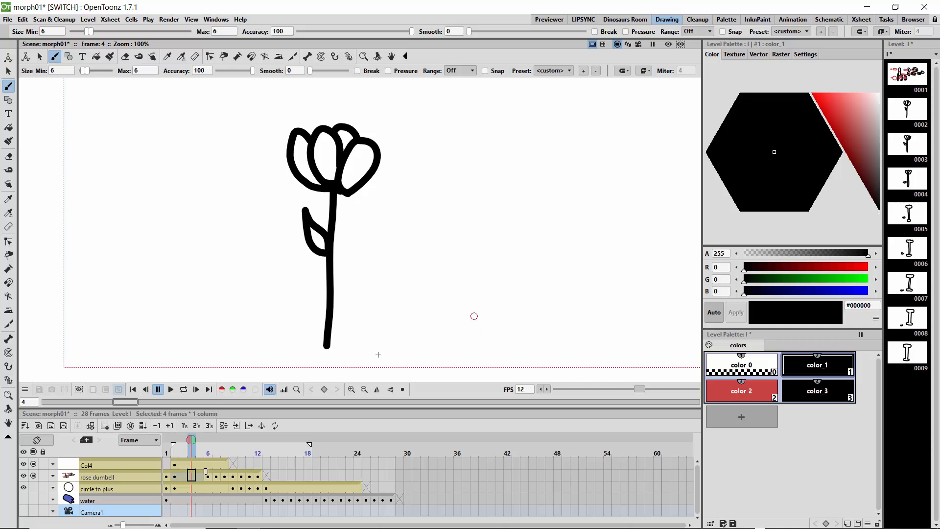
Step: Draw a pointed flame with an inner curve and a wavy base beside the rose on frame 2
{"action": "left_click_drag", "start_coordinate": [194, 443], "coordinate": [174, 442]}
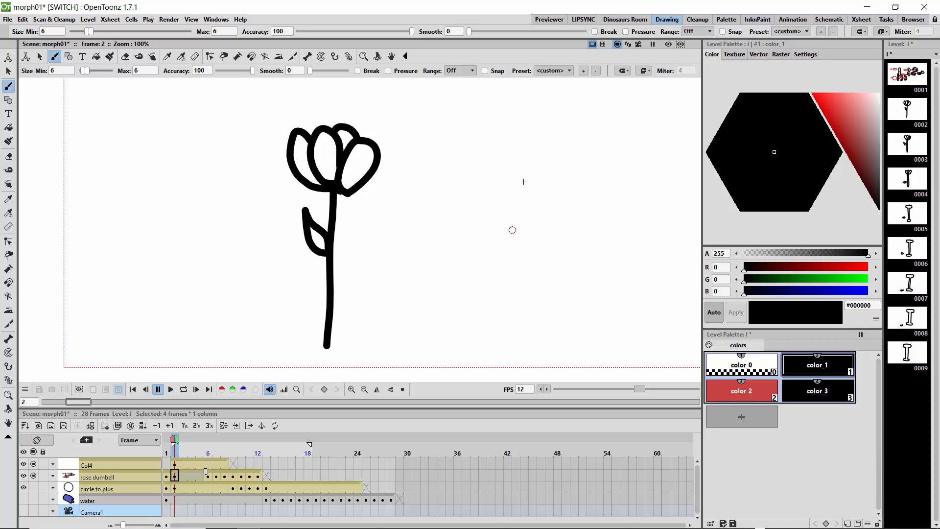
{"action": "mouse_move", "coordinate": [513, 192]}
{"action": "left_mouse_down"}
{"action": "mouse_move", "coordinate": [482, 276]}
{"action": "mouse_move", "coordinate": [521, 292]}
{"action": "mouse_move", "coordinate": [546, 277]}
{"action": "mouse_move", "coordinate": [558, 248]}
{"action": "mouse_move", "coordinate": [518, 166]}
{"action": "mouse_move", "coordinate": [522, 222]}
{"action": "mouse_move", "coordinate": [507, 264]}
{"action": "mouse_move", "coordinate": [514, 289]}
{"action": "mouse_move", "coordinate": [468, 293]}
{"action": "mouse_move", "coordinate": [478, 303]}
{"action": "mouse_move", "coordinate": [469, 311]}
{"action": "mouse_move", "coordinate": [487, 316]}
{"action": "left_mouse_up"}
{"action": "mouse_move", "coordinate": [533, 290]}
{"action": "left_mouse_down"}
{"action": "mouse_move", "coordinate": [558, 306]}
{"action": "mouse_move", "coordinate": [550, 317]}
{"action": "mouse_move", "coordinate": [522, 314]}
{"action": "mouse_move", "coordinate": [501, 326]}
{"action": "mouse_move", "coordinate": [533, 313]}
{"action": "left_mouse_up"}
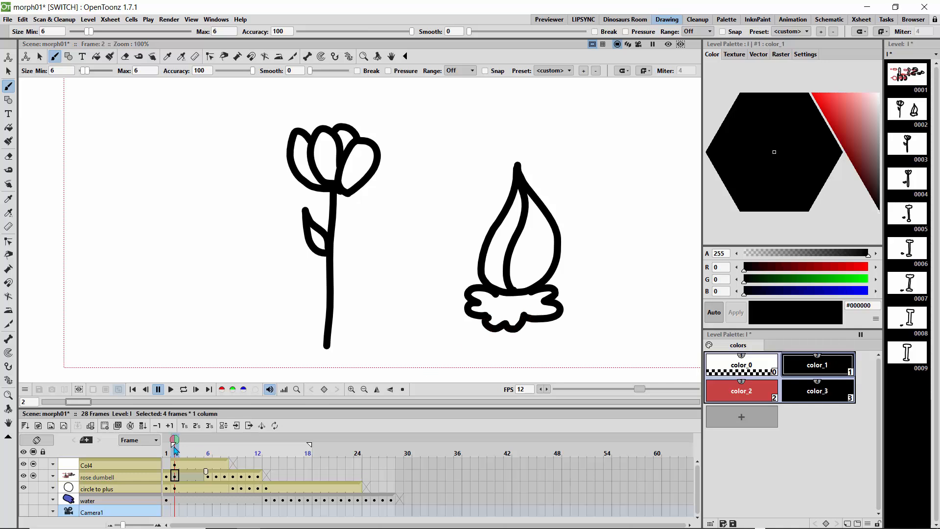
{"action": "left_click_drag", "start_coordinate": [175, 442], "coordinate": [184, 443]}
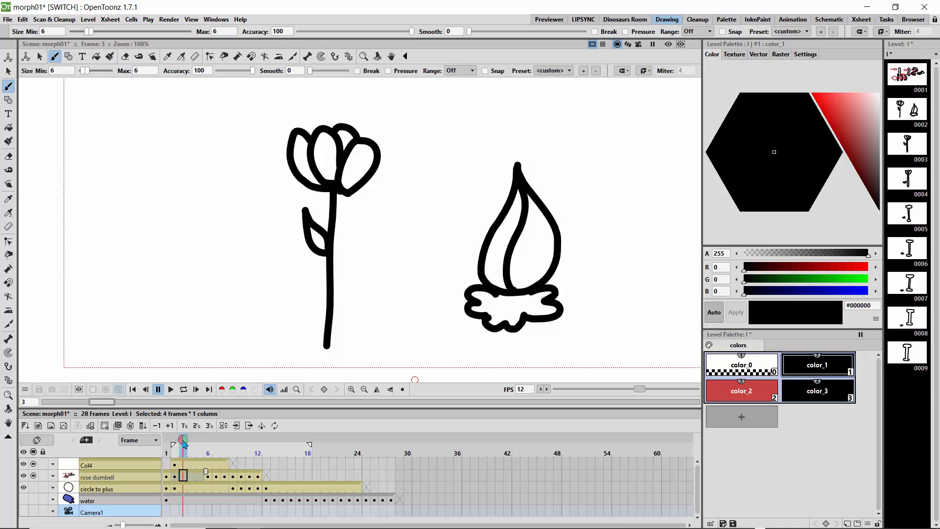
Step: Undo all the flame strokes beside the rose on frame 2
{"action": "left_click", "coordinate": [175, 443]}
{"action": "key", "text": "ctrl+z"}
{"action": "key", "text": "ctrl+z"}
{"action": "key", "text": "ctrl+z"}
{"action": "key", "text": "ctrl+z"}
{"action": "key", "text": "ctrl+z"}
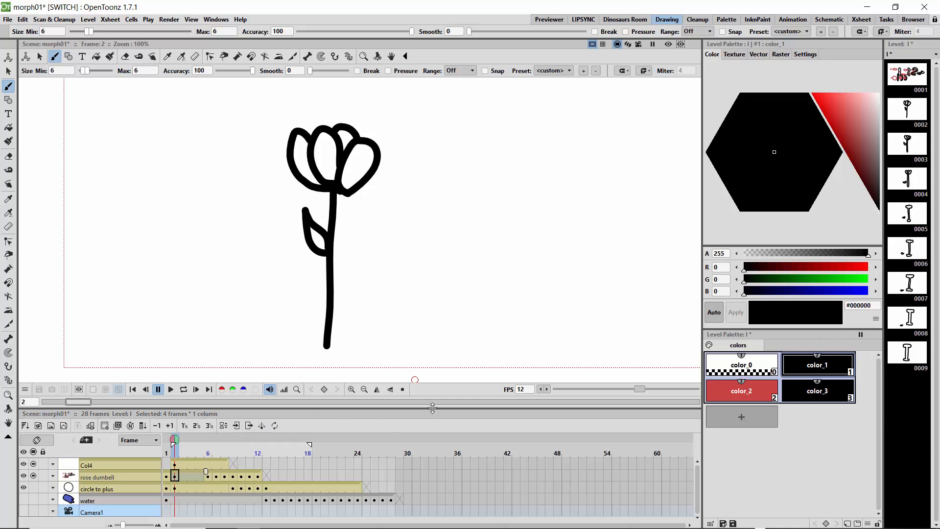
{"action": "left_click_drag", "start_coordinate": [432, 409], "coordinate": [433, 409]}
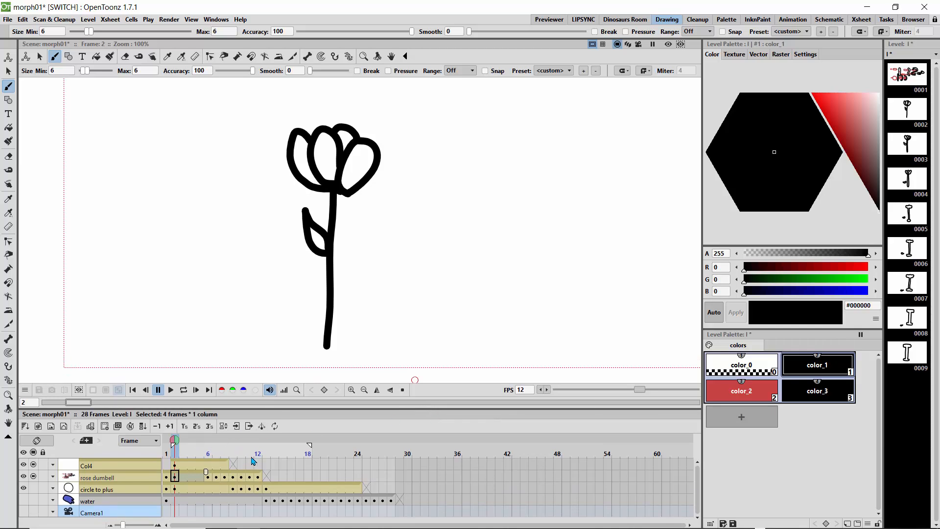